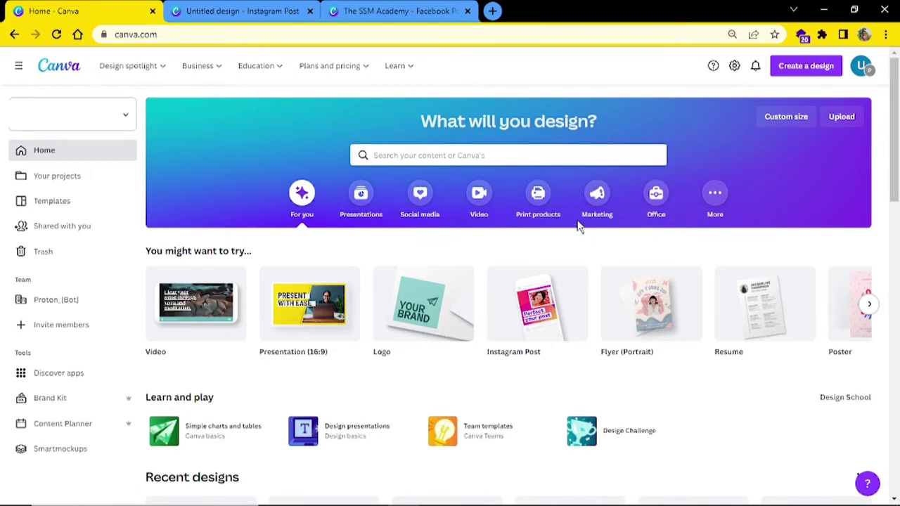
Step: Search for ebook cover templates and open the blue "Start Your Business" cover as a new design
{"action": "left_click", "coordinate": [510, 156]}
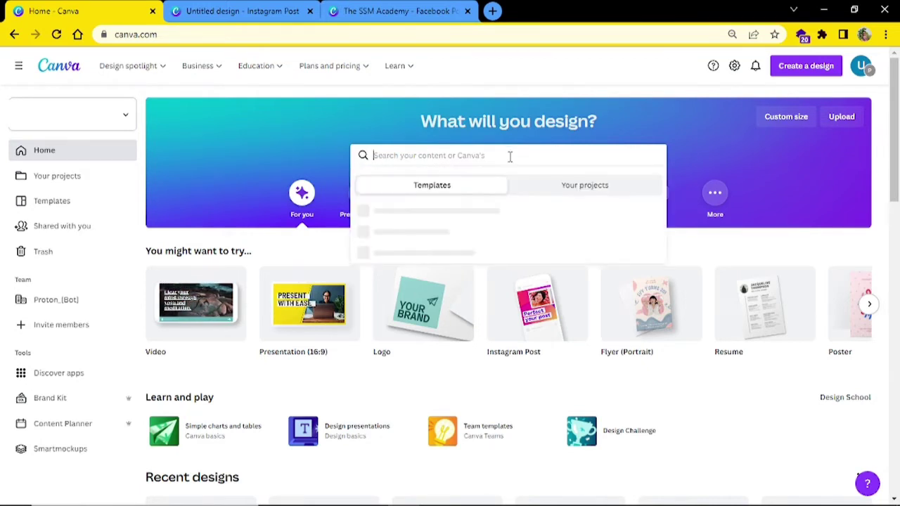
{"action": "type", "text": "cbook"}
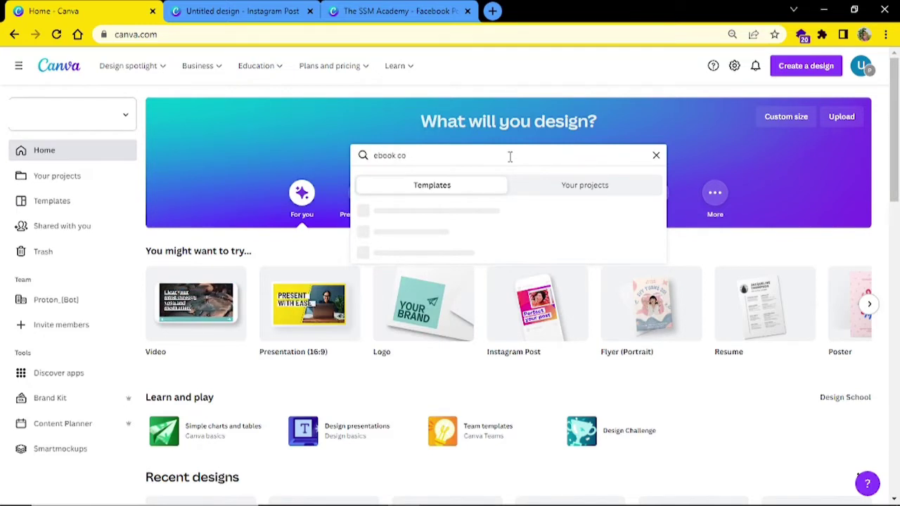
{"action": "type", "text": " cover"}
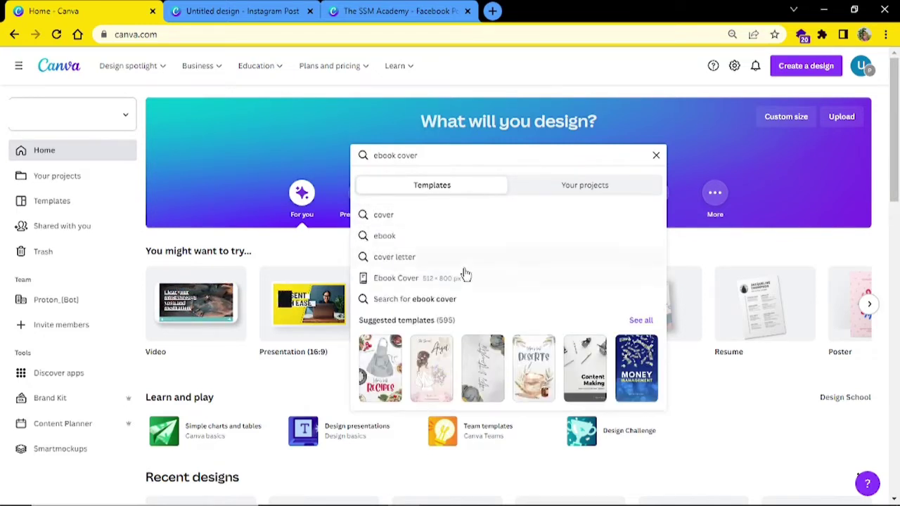
{"action": "left_click", "coordinate": [462, 277]}
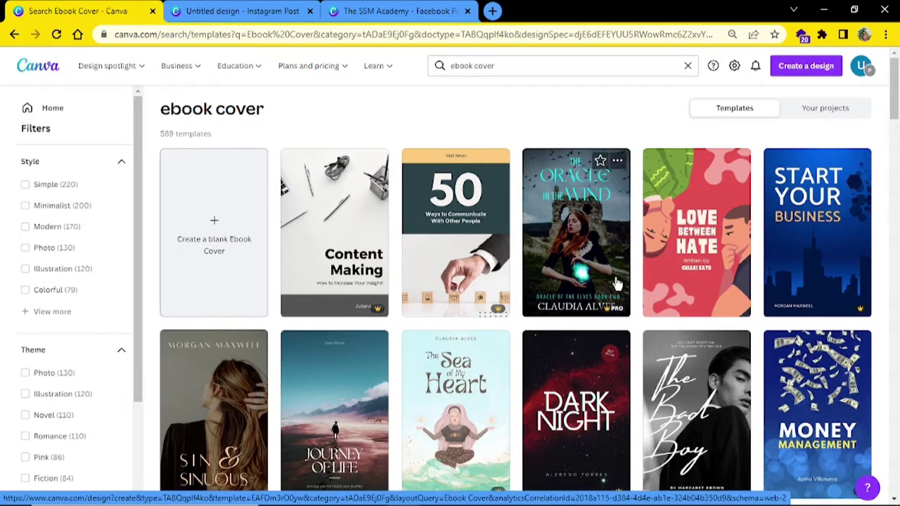
{"action": "left_click", "coordinate": [800, 264]}
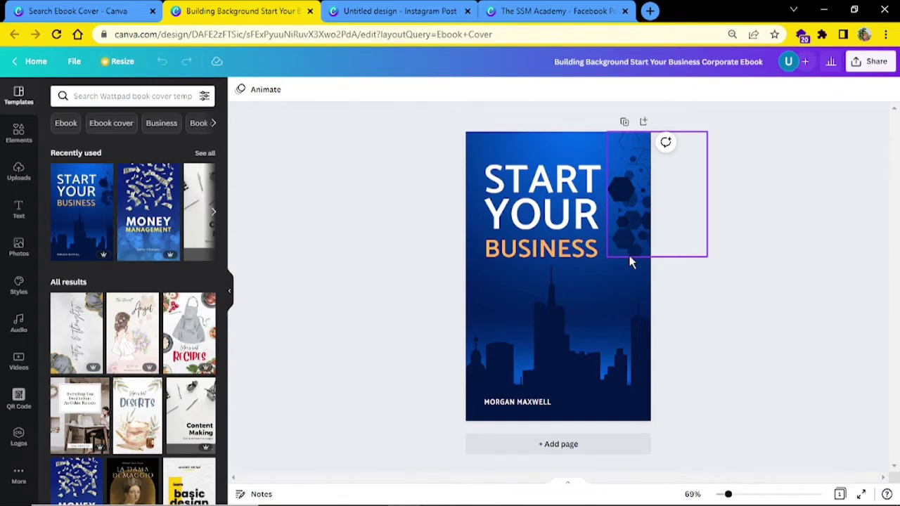
{"action": "left_click", "coordinate": [671, 257]}
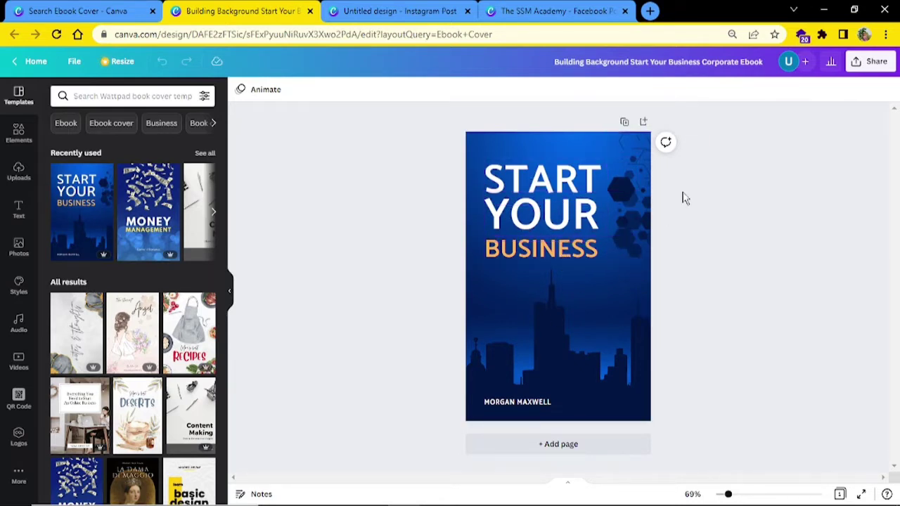
Step: Publish the ebook cover design to Smartmockups from the full list of sharing options
{"action": "left_click", "coordinate": [858, 62]}
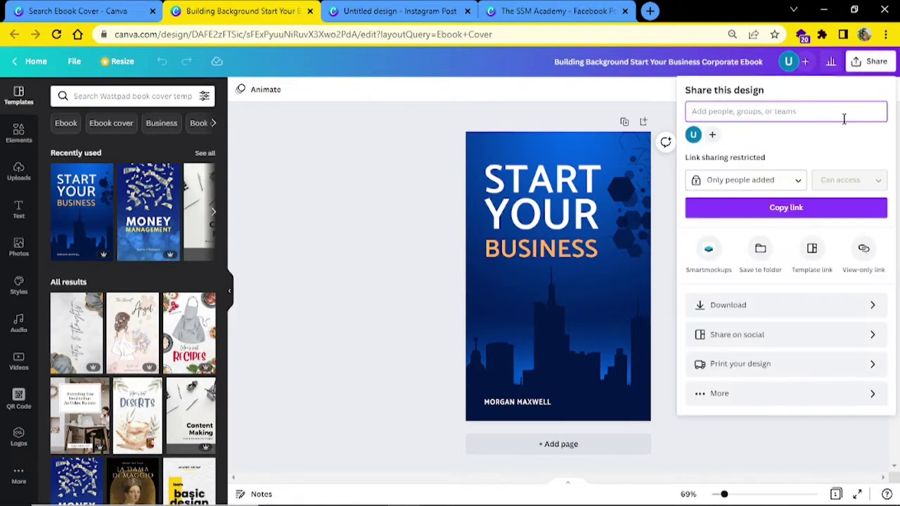
{"action": "left_click", "coordinate": [773, 395]}
{"action": "scroll", "coordinate": [766, 320], "scroll_direction": "down", "scroll_amount": 1}
{"action": "scroll", "coordinate": [767, 320], "scroll_direction": "down", "scroll_amount": 6}
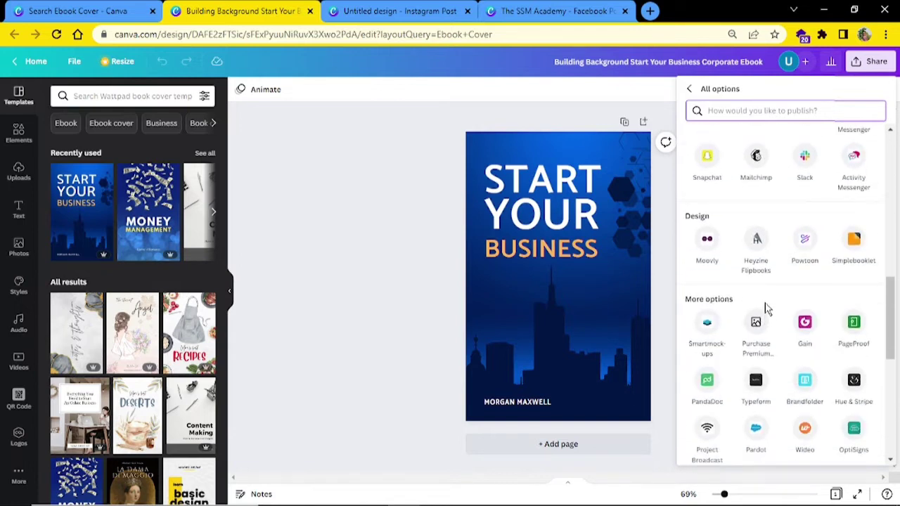
{"action": "scroll", "coordinate": [765, 309], "scroll_direction": "down", "scroll_amount": 2}
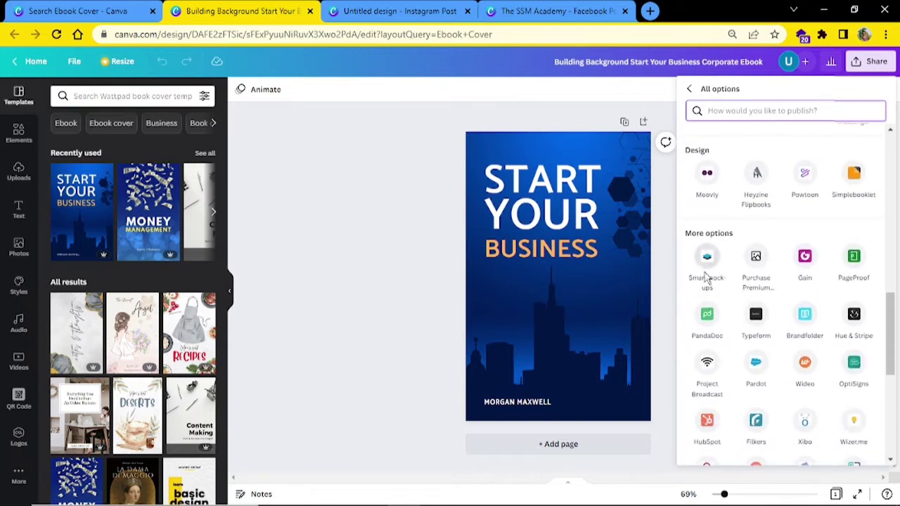
{"action": "left_click", "coordinate": [706, 260]}
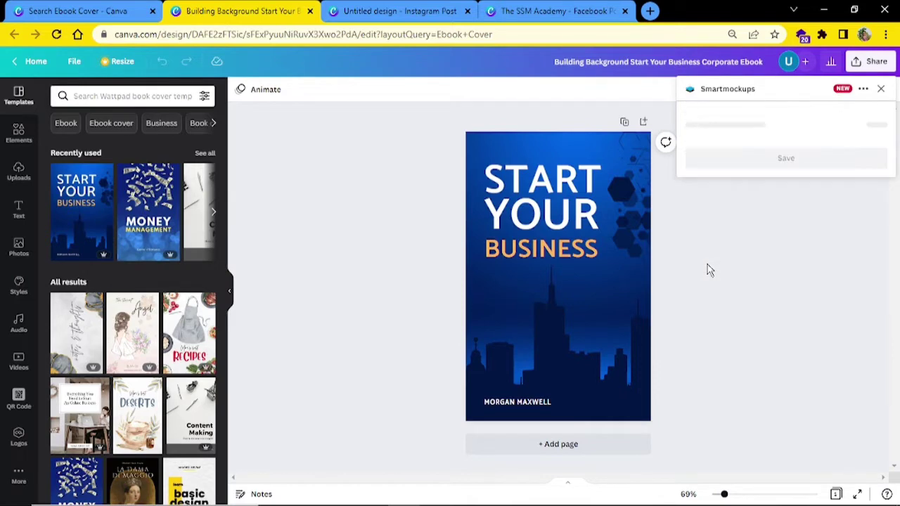
{"action": "left_click", "coordinate": [826, 132]}
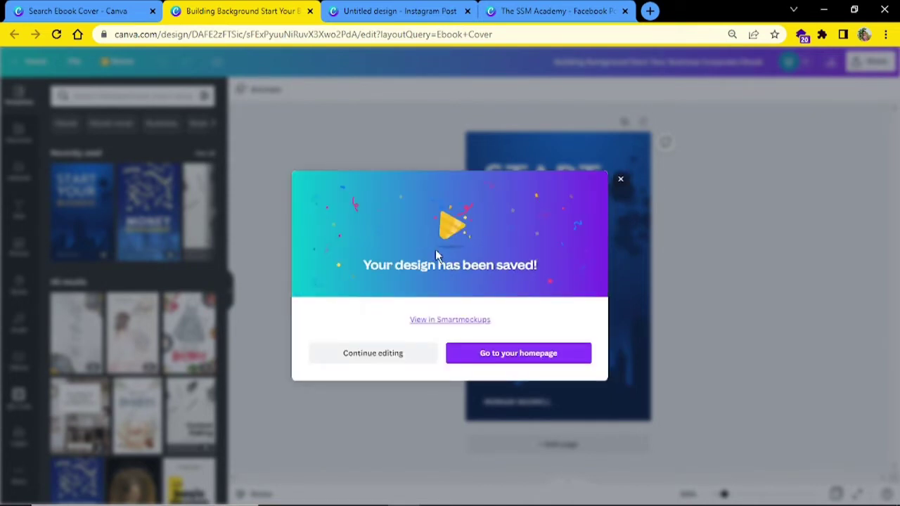
Step: Open smartmockups.com in a new browser tab and sign in with Google
{"action": "left_click", "coordinate": [649, 10]}
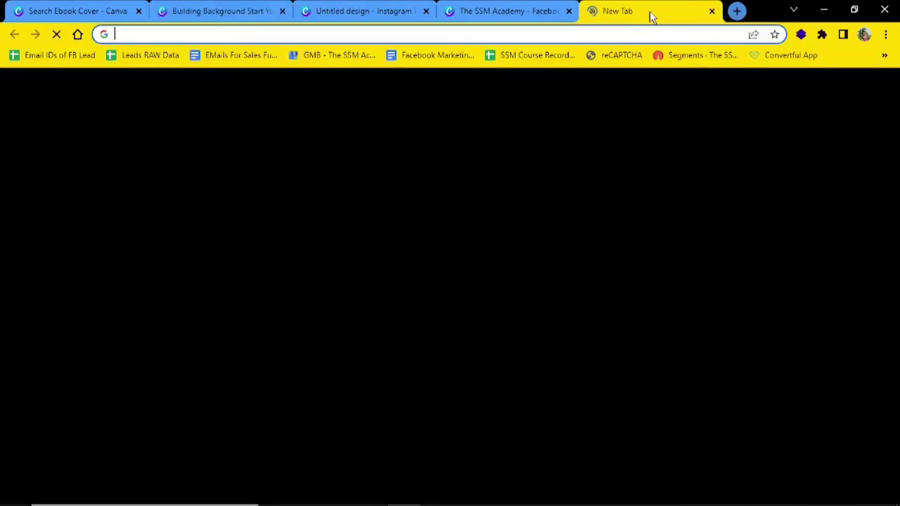
{"action": "type", "text": "smart"}
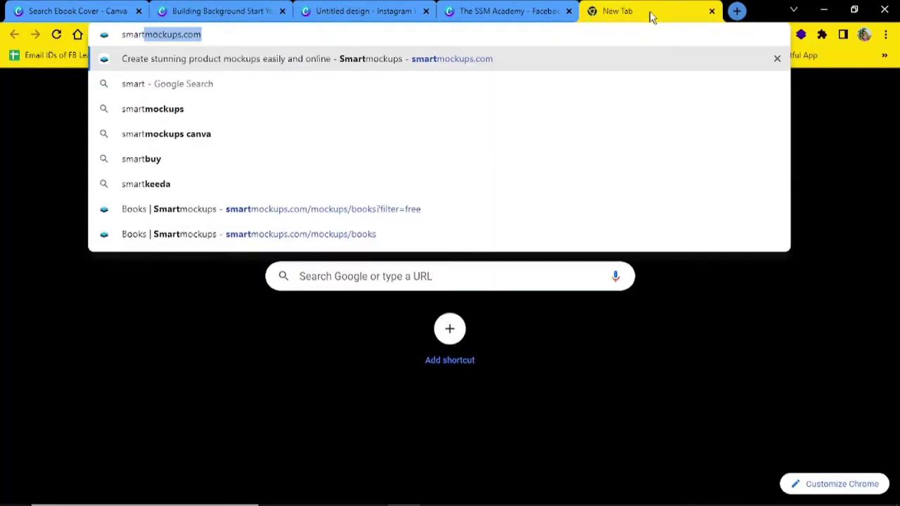
{"action": "key", "text": "Return"}
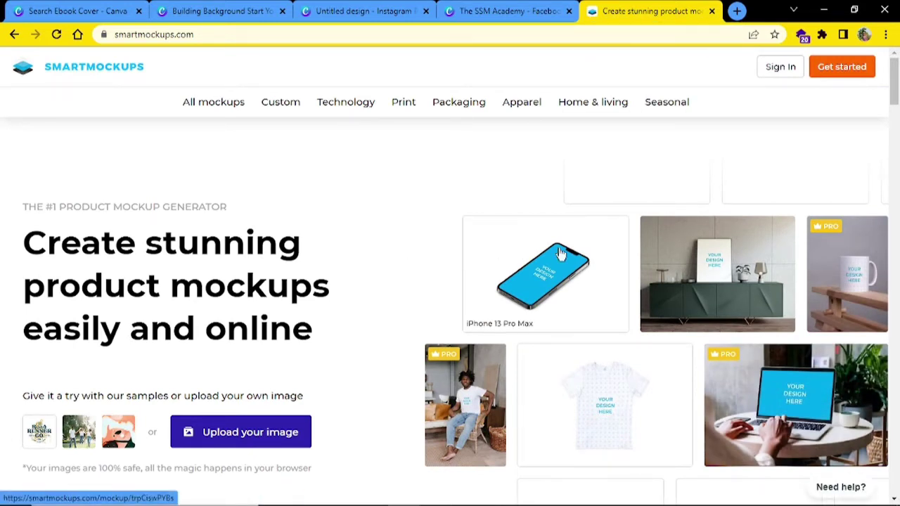
{"action": "left_click", "coordinate": [781, 70]}
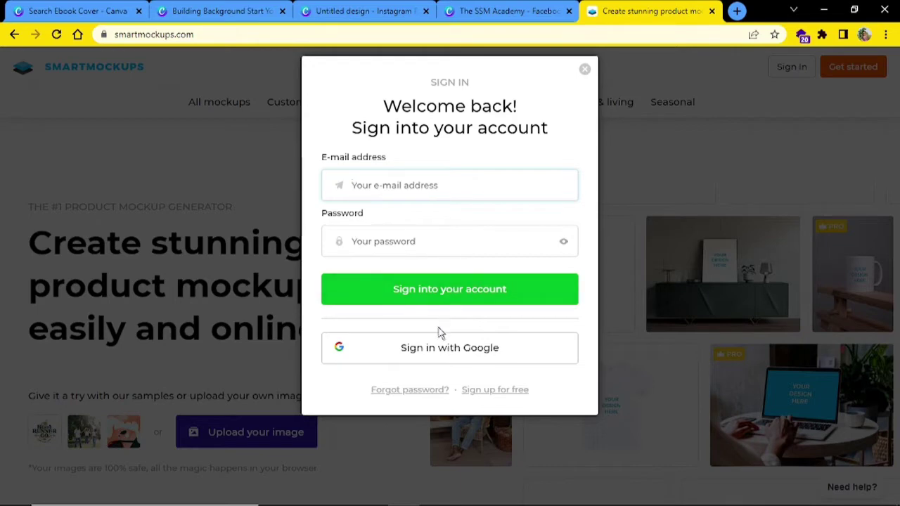
{"action": "left_click", "coordinate": [436, 352]}
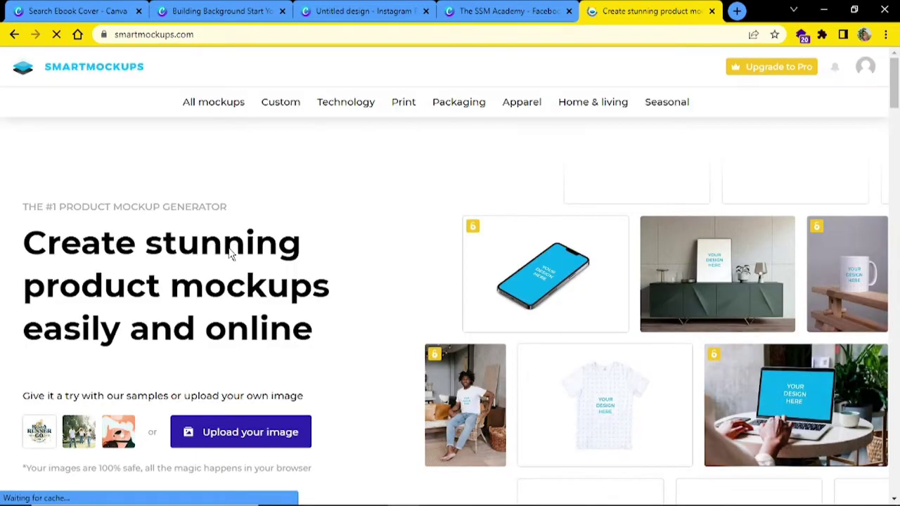
Step: Browse all mockups to the Books category under Print and filter it to free mockups
{"action": "left_click", "coordinate": [224, 109]}
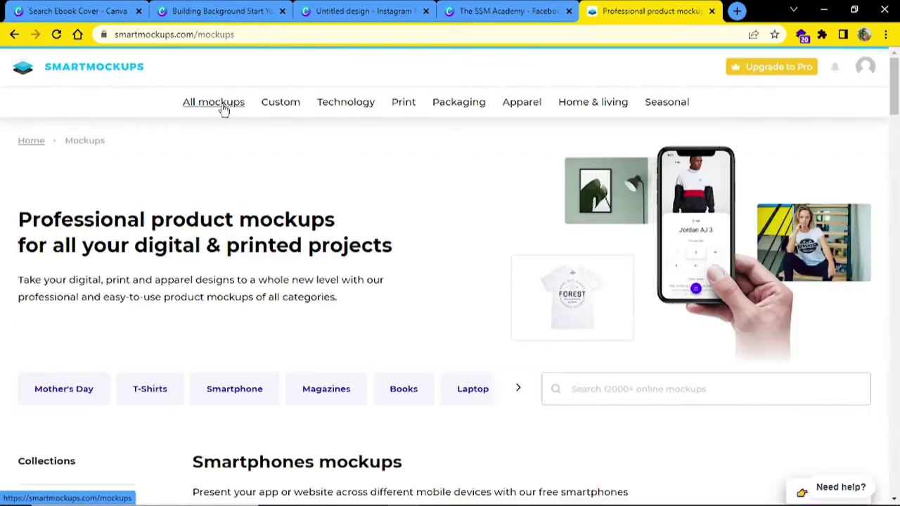
{"action": "scroll", "coordinate": [60, 307], "scroll_direction": "down", "scroll_amount": 10}
{"action": "scroll", "coordinate": [61, 307], "scroll_direction": "down", "scroll_amount": 3}
{"action": "scroll", "coordinate": [62, 239], "scroll_direction": "up", "scroll_amount": 2}
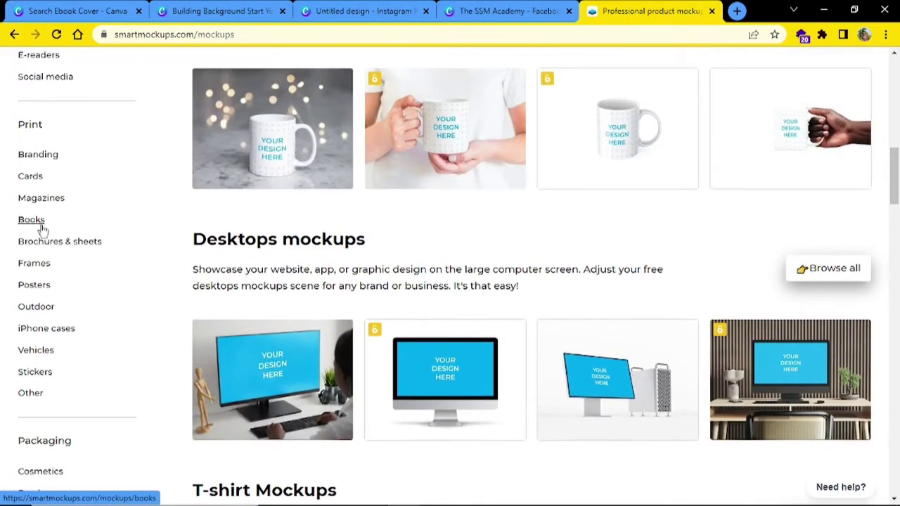
{"action": "left_click", "coordinate": [41, 227]}
{"action": "scroll", "coordinate": [241, 271], "scroll_direction": "down", "scroll_amount": 1}
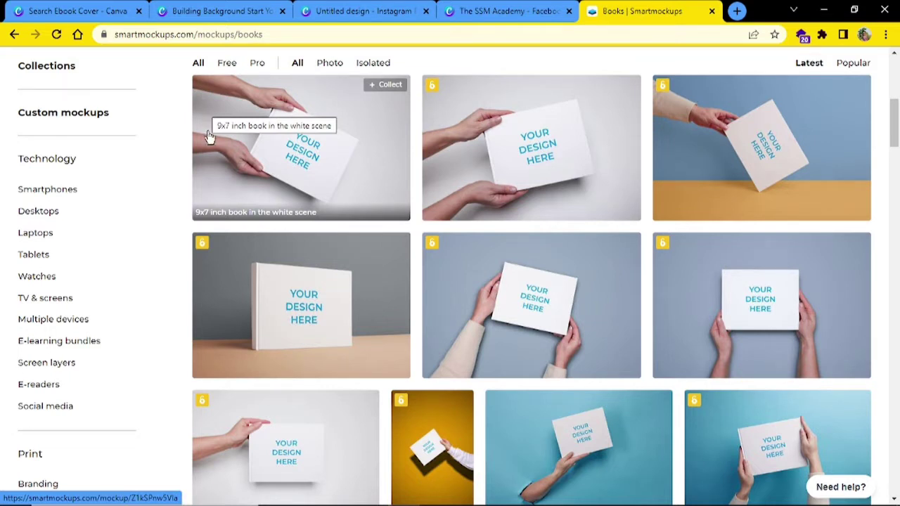
{"action": "scroll", "coordinate": [209, 141], "scroll_direction": "up", "scroll_amount": 1}
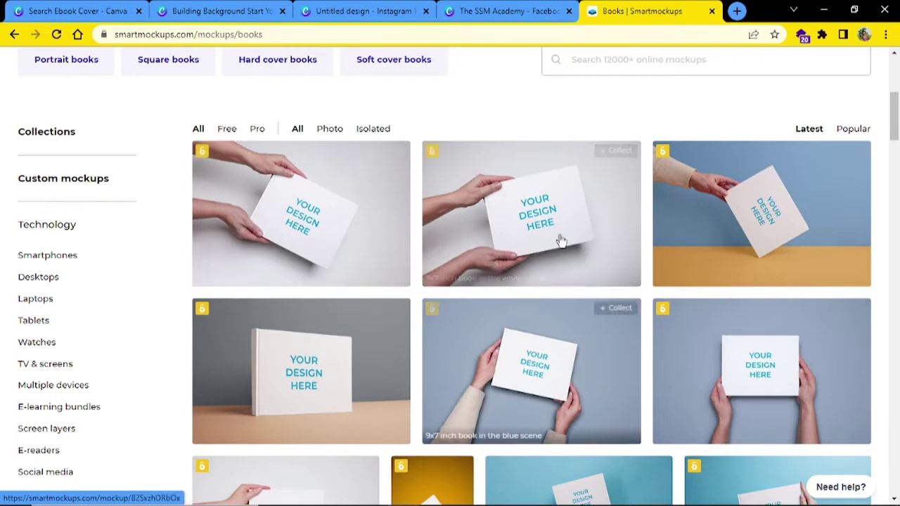
{"action": "left_click", "coordinate": [227, 131]}
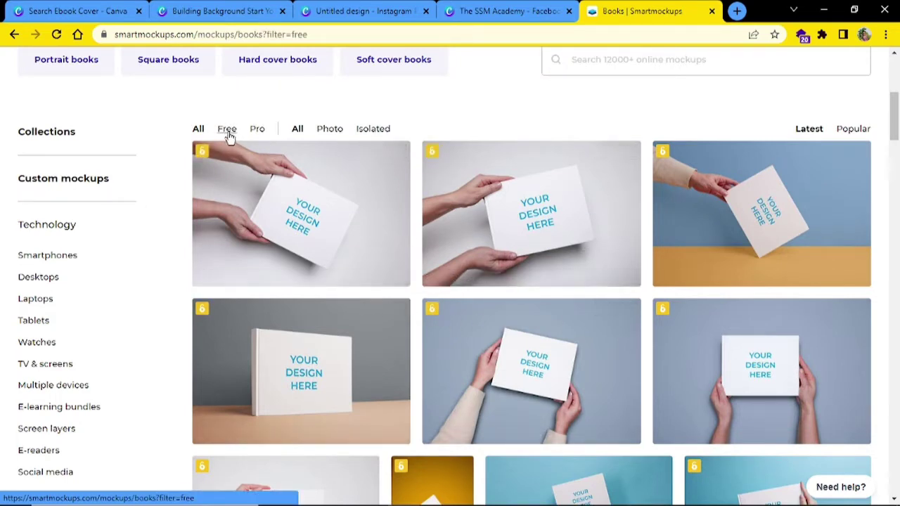
Step: Find the "Thick portrait soft cover book 5.5x8.5" mockup among the free book mockups and open it
{"action": "scroll", "coordinate": [273, 199], "scroll_direction": "down", "scroll_amount": 3}
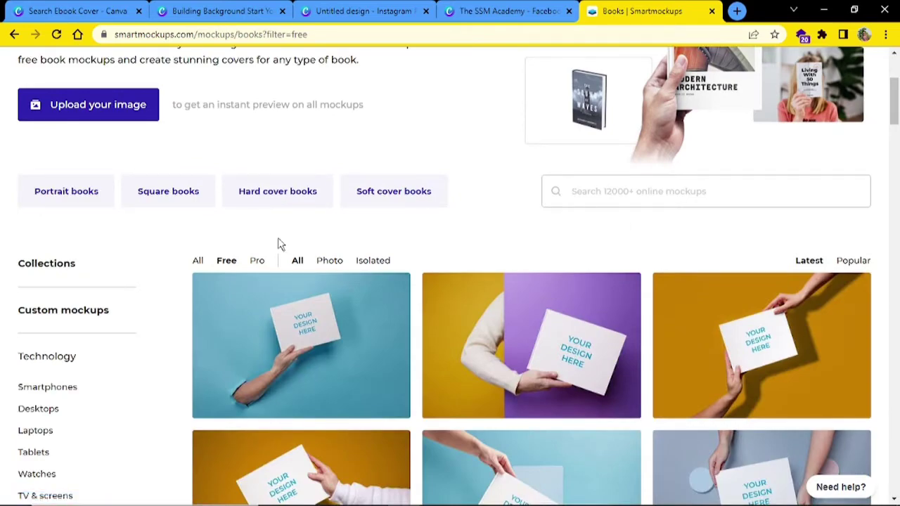
{"action": "scroll", "coordinate": [280, 243], "scroll_direction": "down", "scroll_amount": 5}
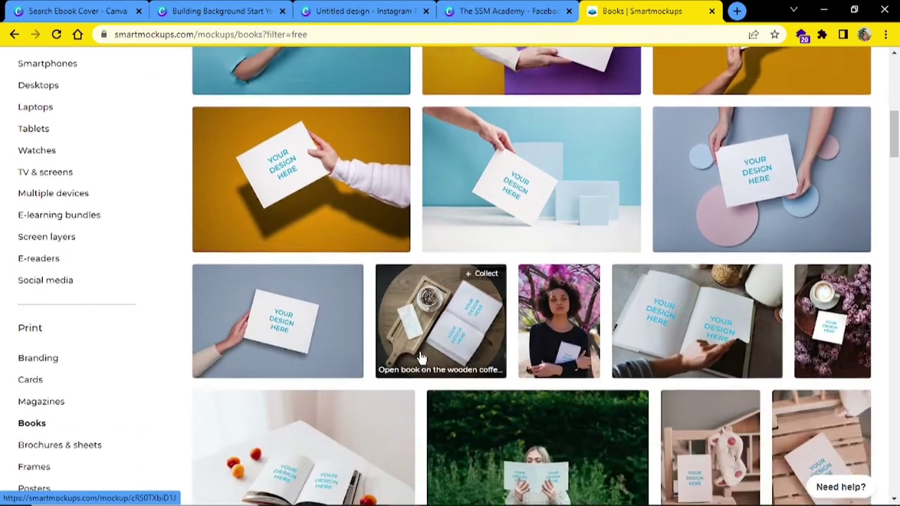
{"action": "scroll", "coordinate": [420, 357], "scroll_direction": "down", "scroll_amount": 15}
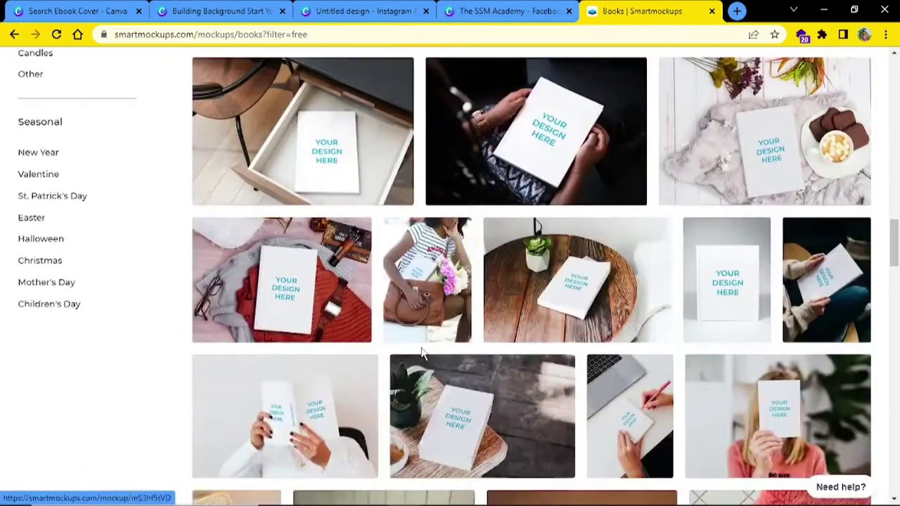
{"action": "scroll", "coordinate": [422, 355], "scroll_direction": "down", "scroll_amount": 20}
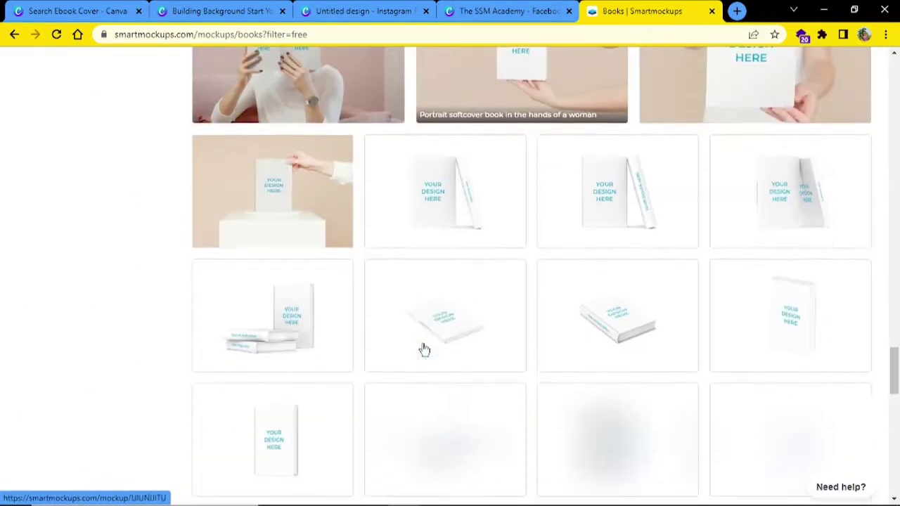
{"action": "scroll", "coordinate": [422, 347], "scroll_direction": "down", "scroll_amount": 1}
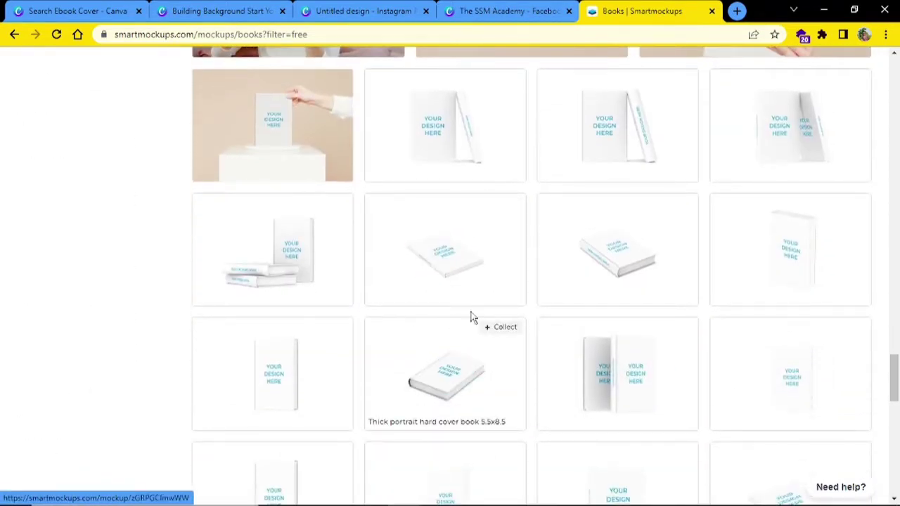
{"action": "left_click", "coordinate": [745, 254]}
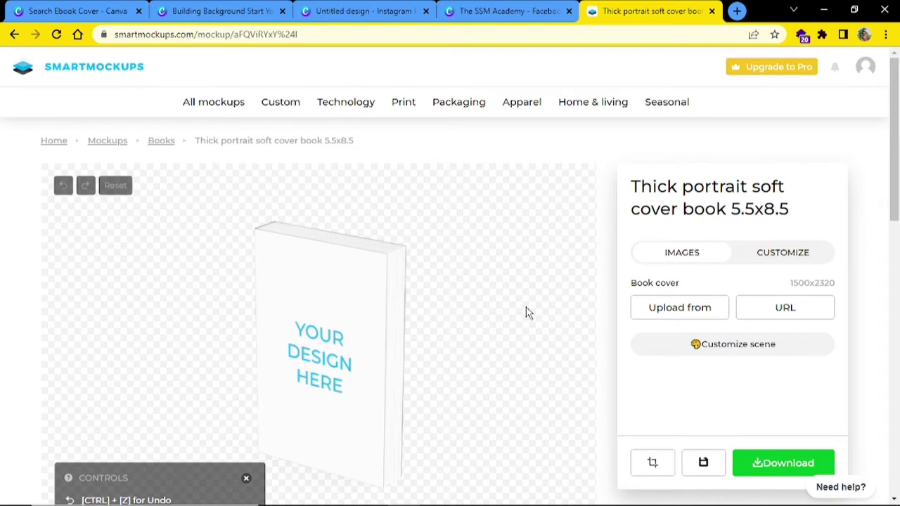
Step: Import the published Canva design "Start Your Business" as the book cover and accept its default crop
{"action": "triple_click", "coordinate": [657, 289]}
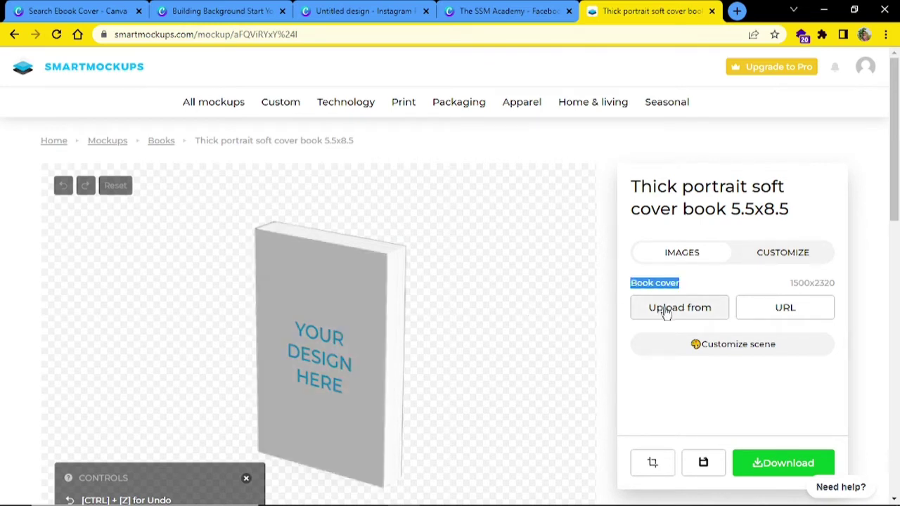
{"action": "left_click", "coordinate": [665, 310]}
{"action": "left_click", "coordinate": [679, 242]}
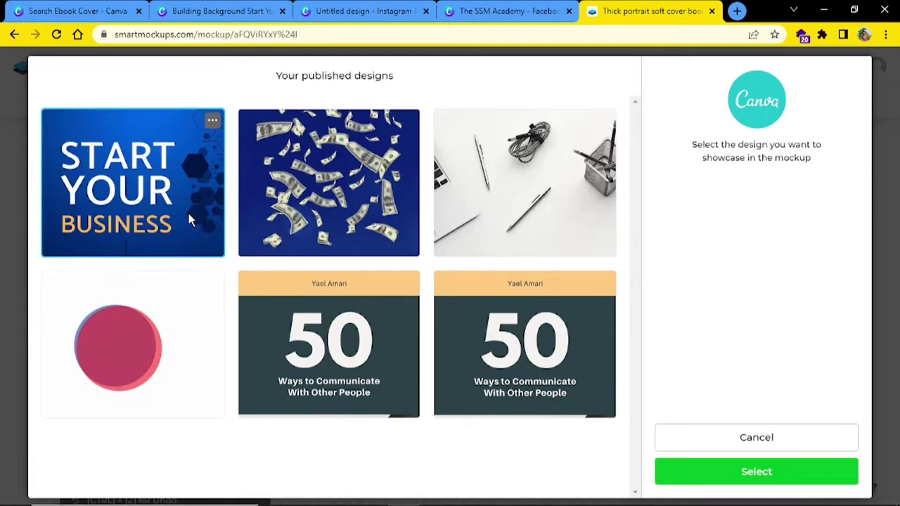
{"action": "double_click", "coordinate": [193, 220]}
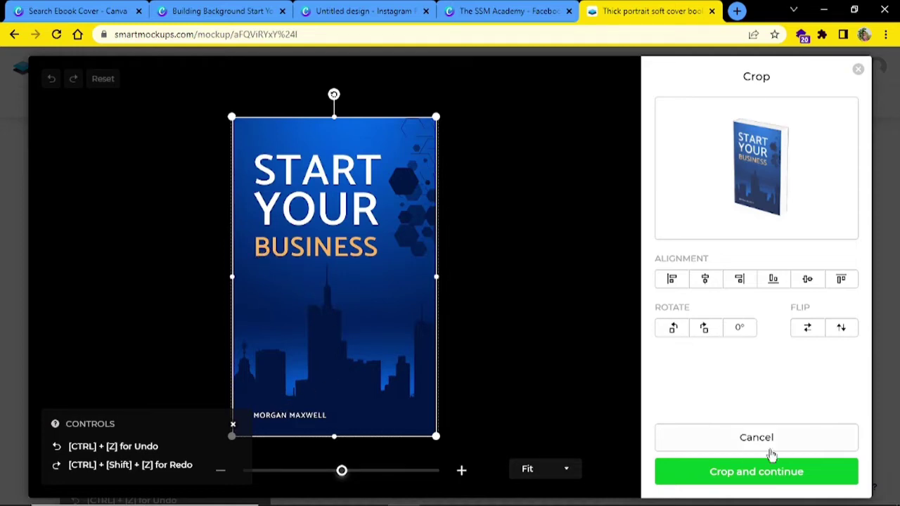
{"action": "left_click", "coordinate": [786, 475]}
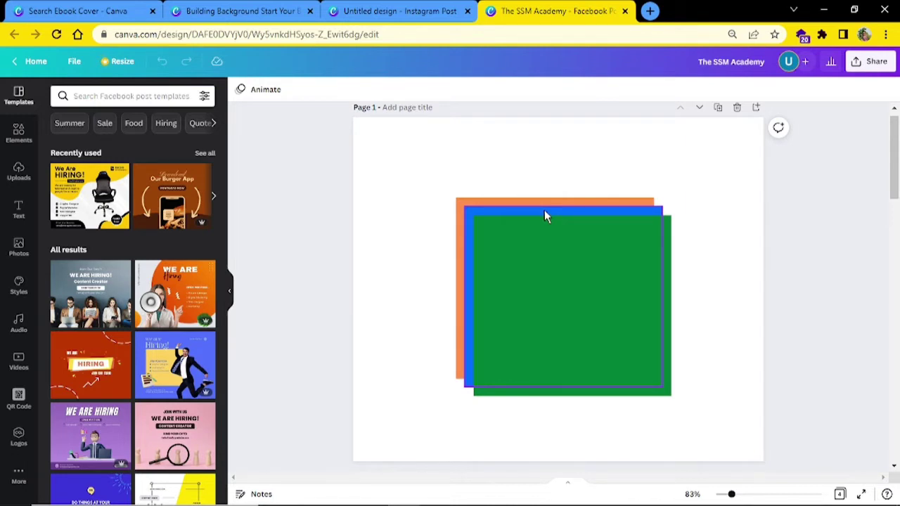
Step: In The SSM Academy Canva design, select the orange square behind the blue and green ones and clear the selection
{"action": "left_click", "coordinate": [537, 256]}
{"action": "left_click", "coordinate": [537, 256], "text": "alt"}
{"action": "left_click", "coordinate": [538, 256], "text": "alt"}
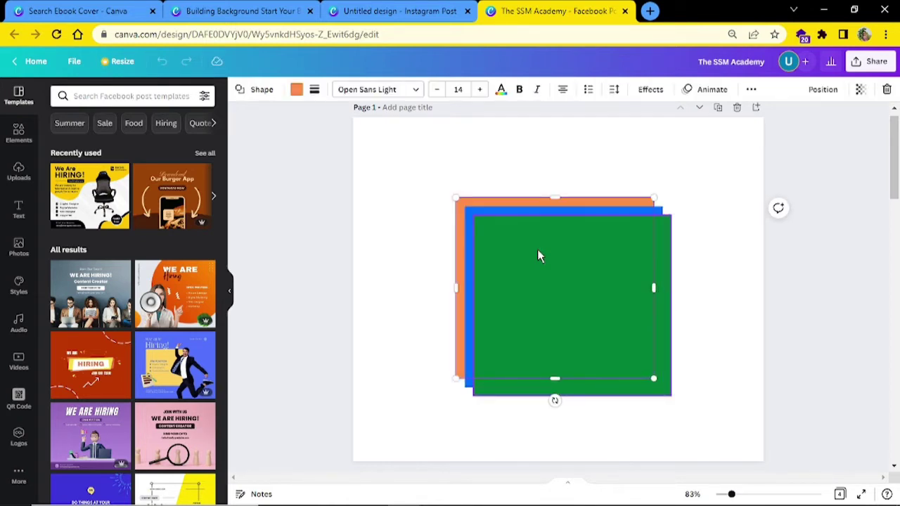
{"action": "key", "text": "Escape"}
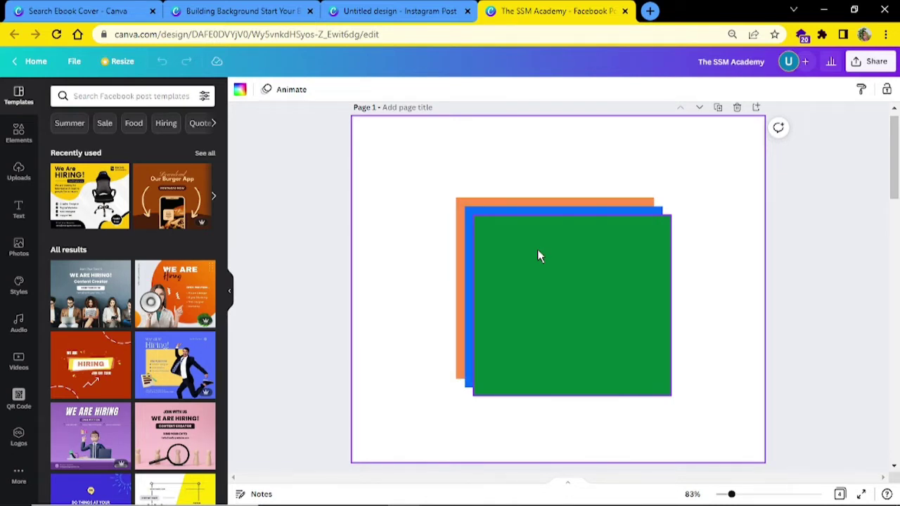
Step: Select the blue square lying behind the green square through the overlapping stack
{"action": "left_click", "coordinate": [538, 256]}
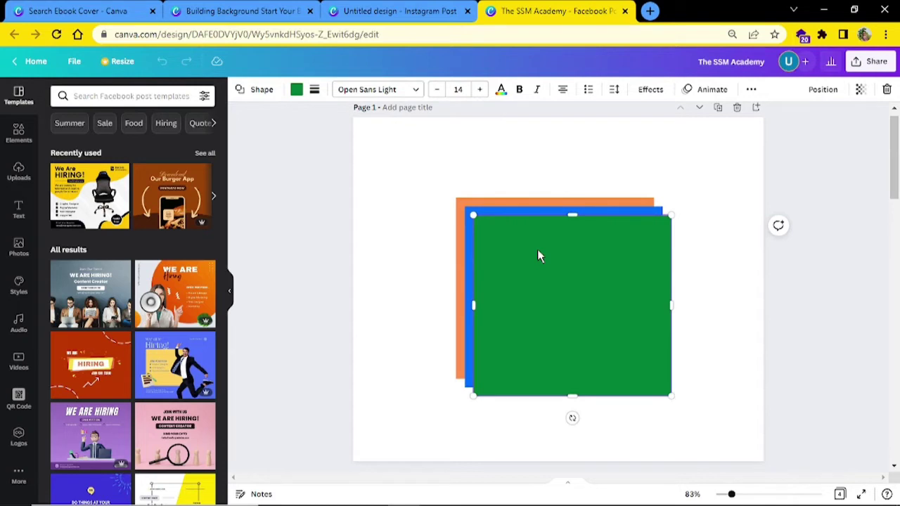
{"action": "left_click", "coordinate": [538, 256], "text": "ctrl"}
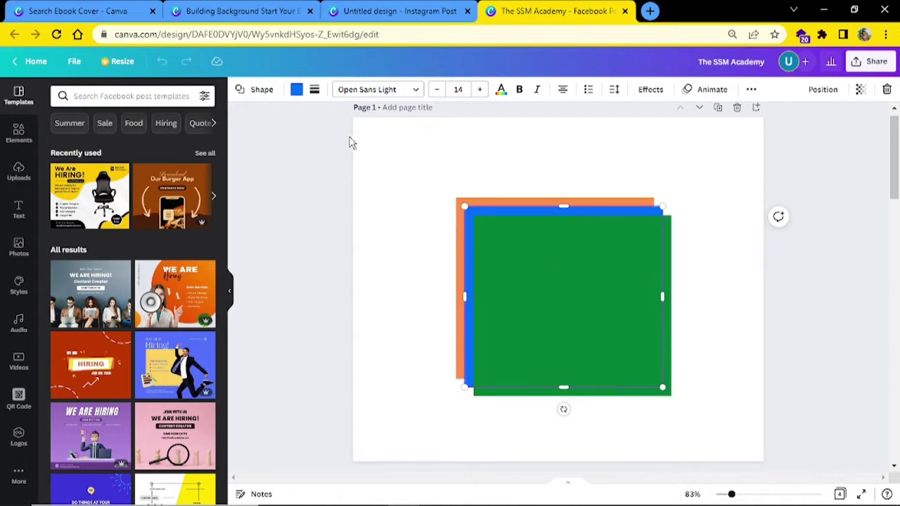
Step: Recolour the selected blue square behind the green one to light turquoise
{"action": "left_click", "coordinate": [296, 90]}
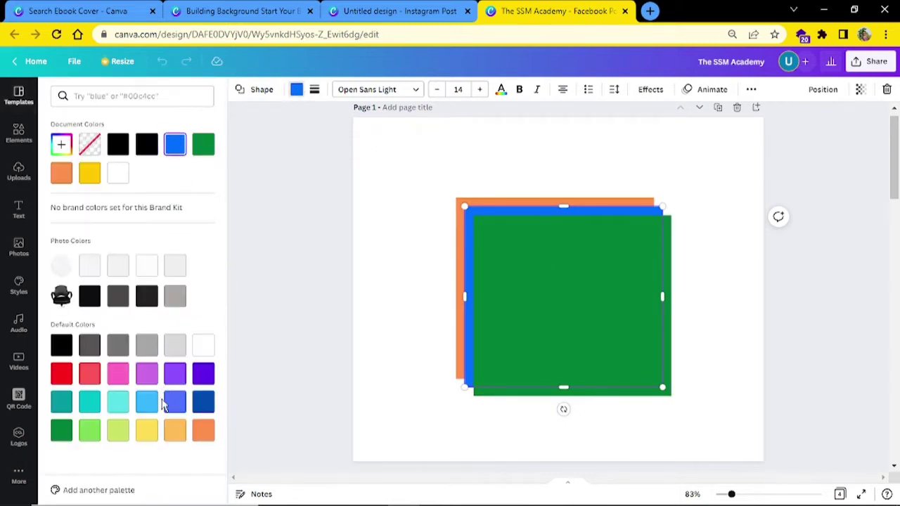
{"action": "left_click", "coordinate": [118, 403]}
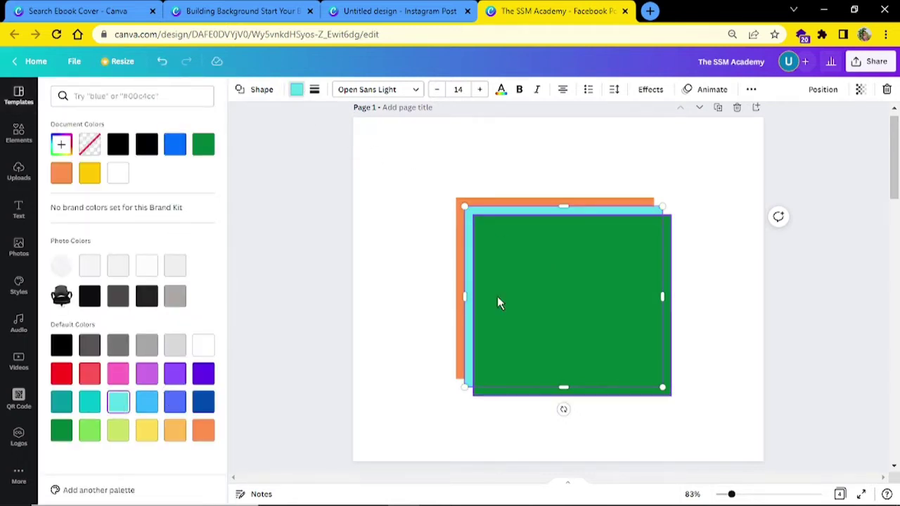
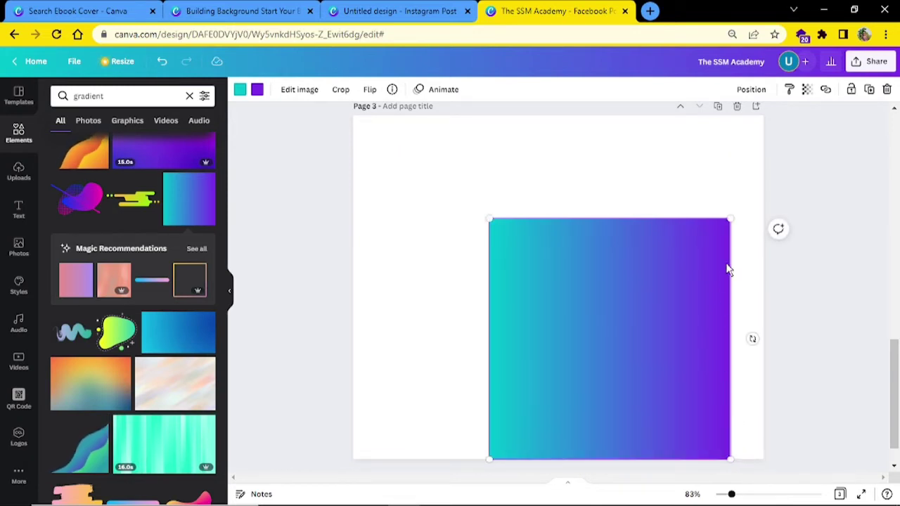
Step: Enlarge the turquoise-to-purple gradient element until it covers all of page 3, and keep it selected
{"action": "left_click_drag", "start_coordinate": [730, 218], "coordinate": [741, 166]}
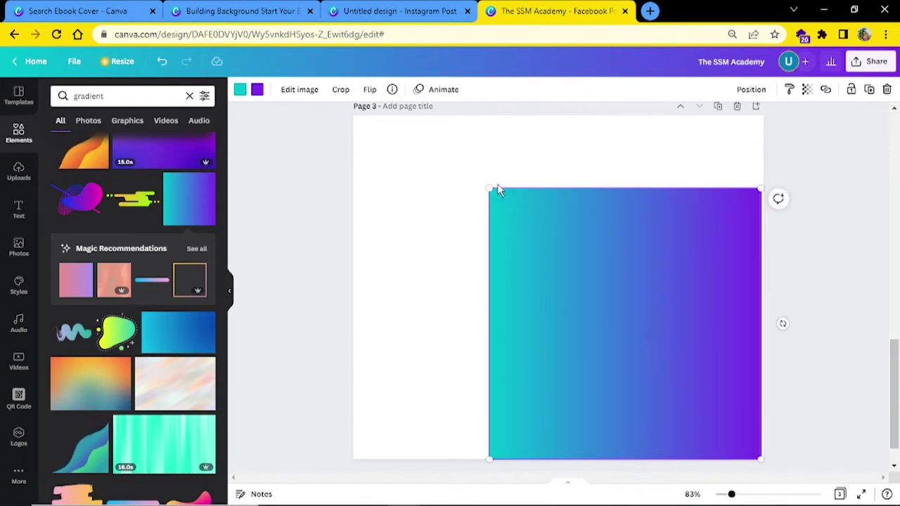
{"action": "left_click_drag", "start_coordinate": [488, 188], "coordinate": [380, 146]}
{"action": "left_click_drag", "start_coordinate": [417, 459], "coordinate": [314, 485]}
{"action": "left_click", "coordinate": [297, 271]}
{"action": "left_click", "coordinate": [409, 301]}
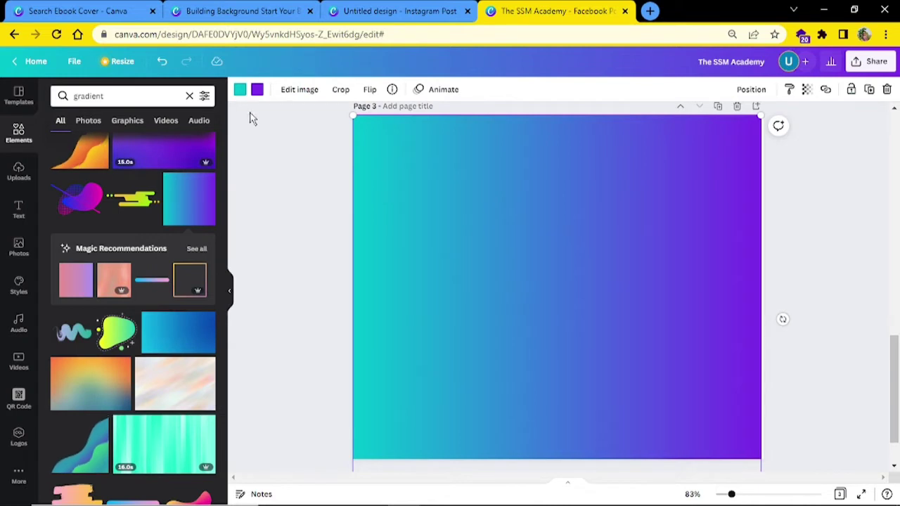
Step: Change the gradient's turquoise colour to orange and its purple colour to green
{"action": "left_click", "coordinate": [240, 91]}
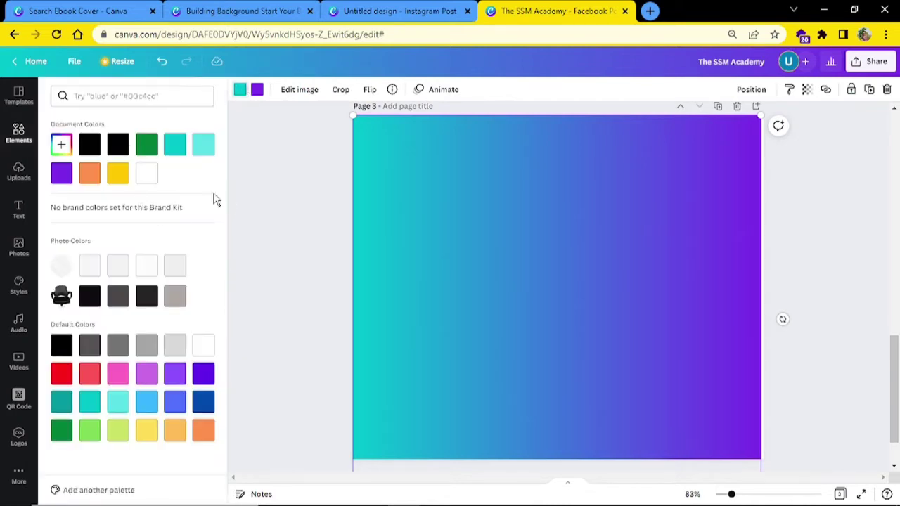
{"action": "left_click", "coordinate": [89, 176]}
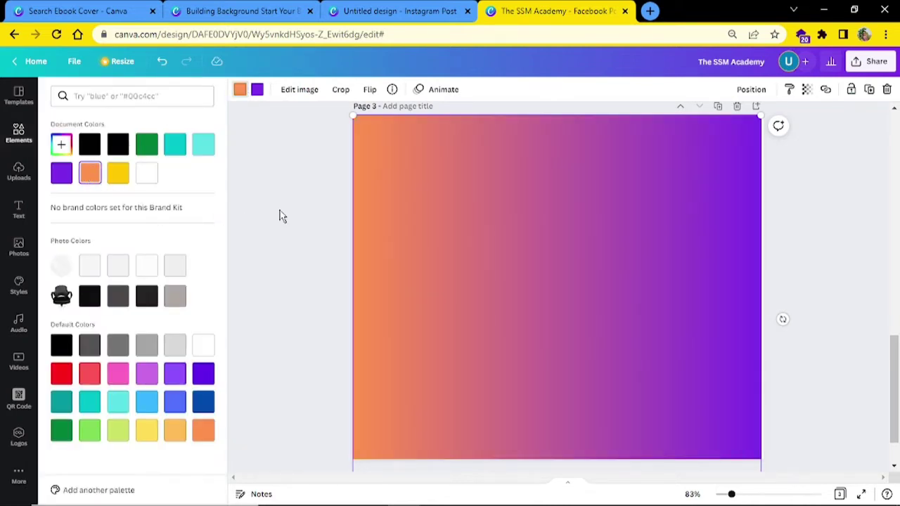
{"action": "left_click", "coordinate": [257, 89]}
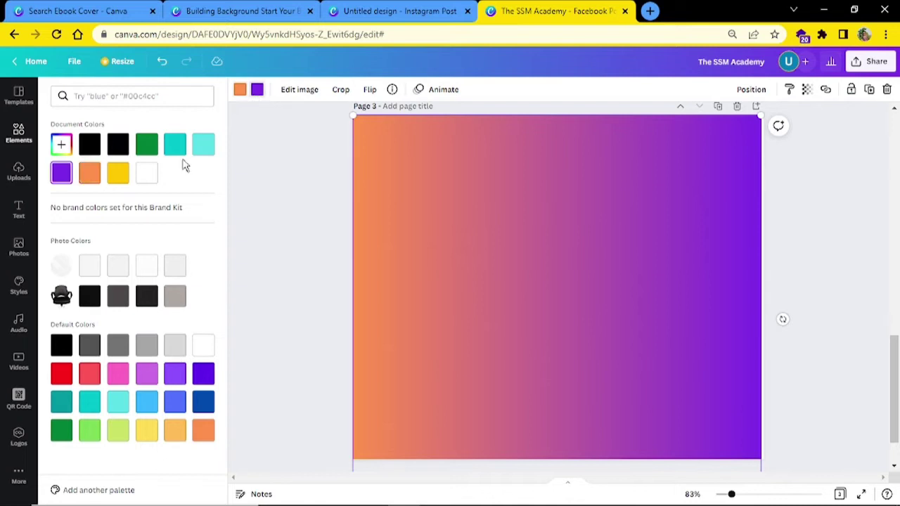
{"action": "left_click", "coordinate": [147, 144]}
{"action": "left_click", "coordinate": [294, 227]}
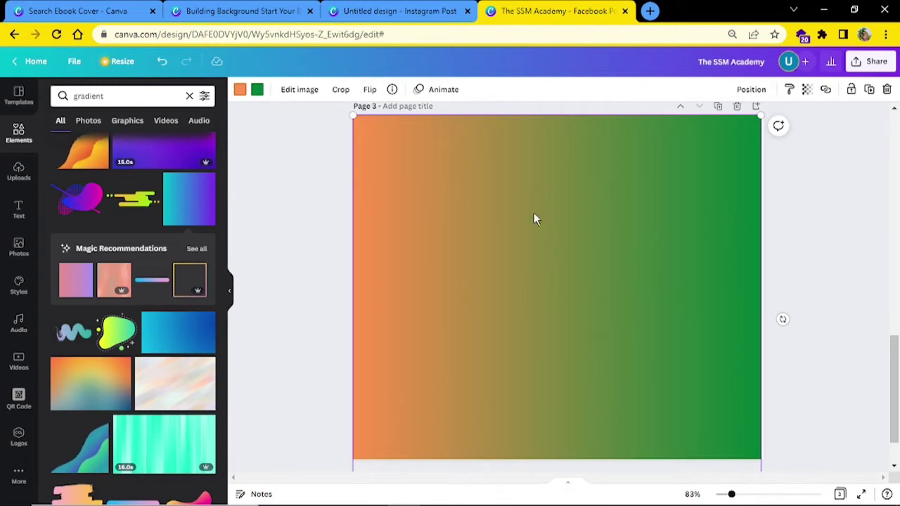
Step: Try the horizontal and vertical flips on the page 3 gradient, and rotate it so it runs from green to orange
{"action": "left_click", "coordinate": [369, 90]}
{"action": "left_click", "coordinate": [383, 119]}
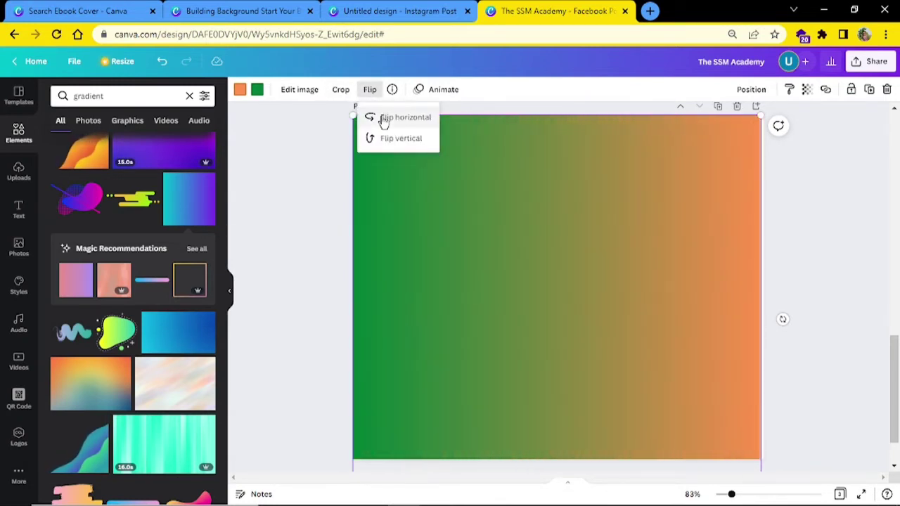
{"action": "left_click", "coordinate": [383, 120]}
{"action": "left_click", "coordinate": [387, 138]}
{"action": "left_click", "coordinate": [388, 140]}
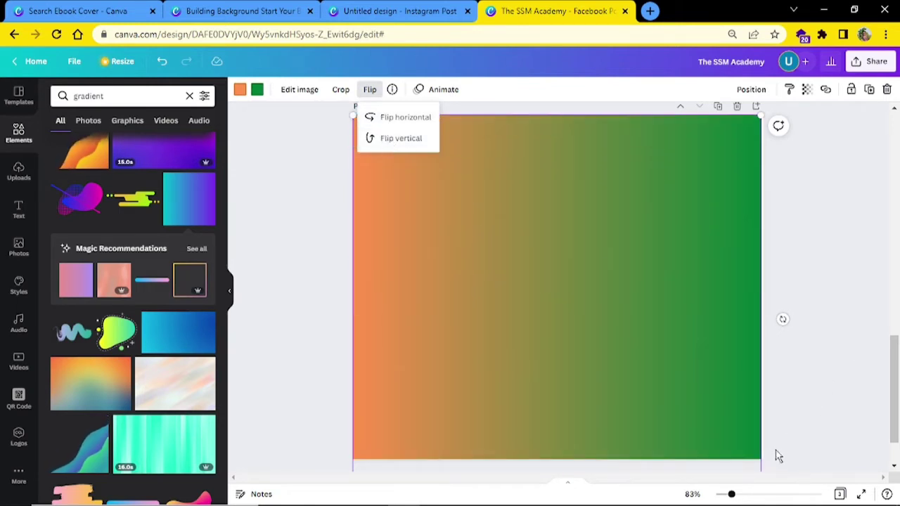
{"action": "key", "text": "Escape"}
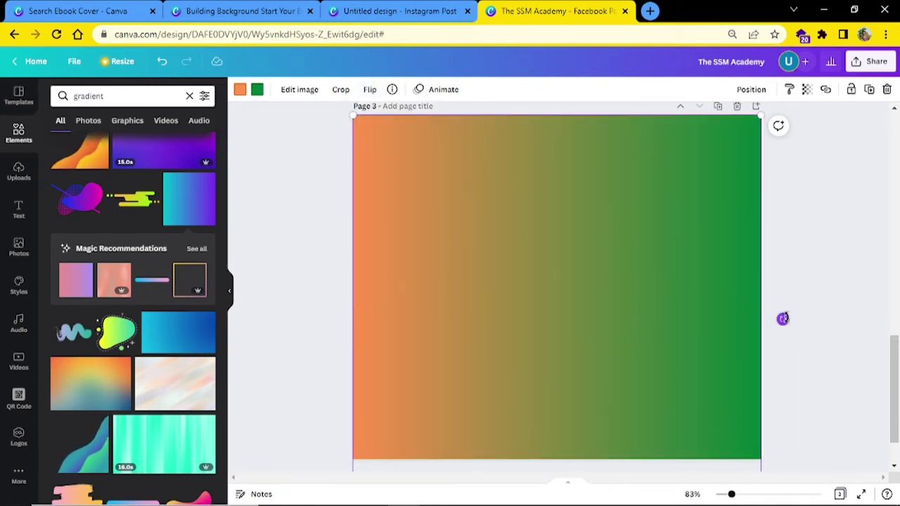
{"action": "left_click_drag", "start_coordinate": [783, 318], "coordinate": [571, 149]}
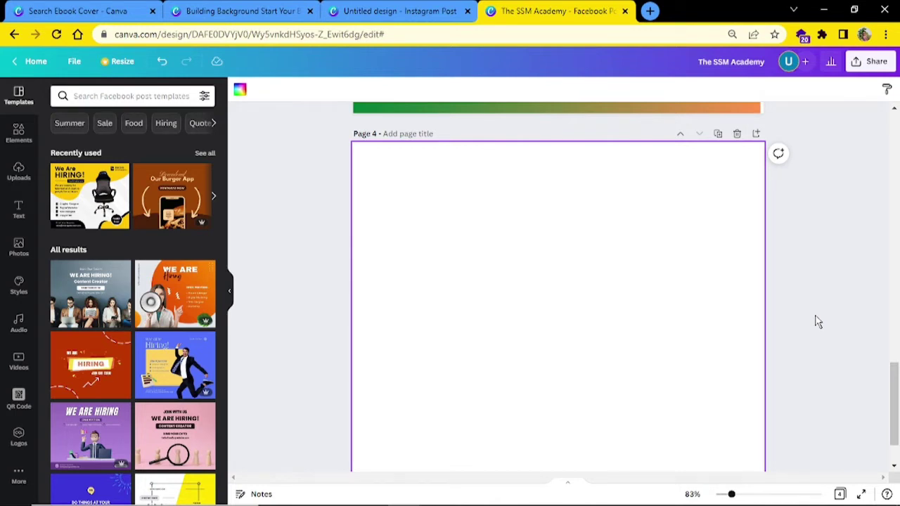
Step: Add a subheading reading "The SSM Academy" on the blank page 4
{"action": "left_click", "coordinate": [9, 212]}
{"action": "left_click", "coordinate": [88, 178]}
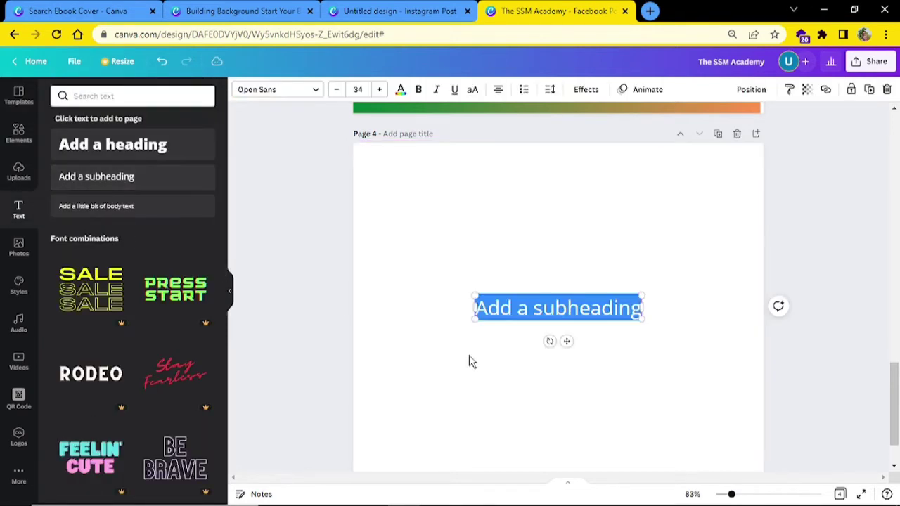
{"action": "type", "text": "The"}
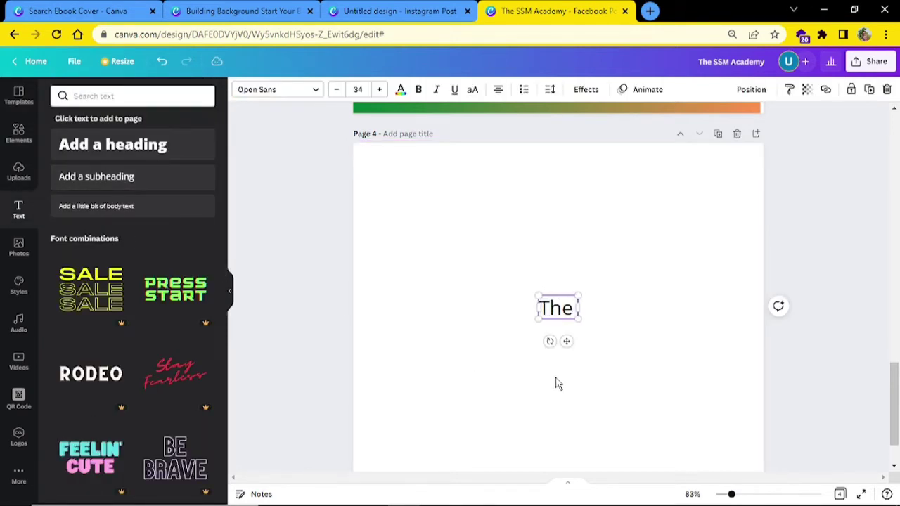
{"action": "type", "text": " SSM Academ"}
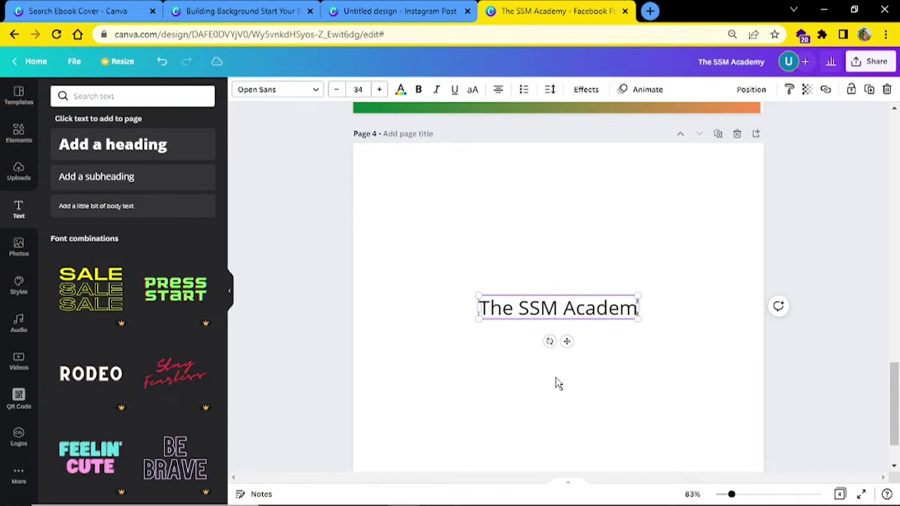
{"action": "type", "text": "y"}
{"action": "left_click", "coordinate": [478, 382]}
Step: Give the "The SSM Academy" text a light blue Shadow effect with offset 70, direction 62, blur 47 and transparency 71
{"action": "left_click", "coordinate": [529, 319]}
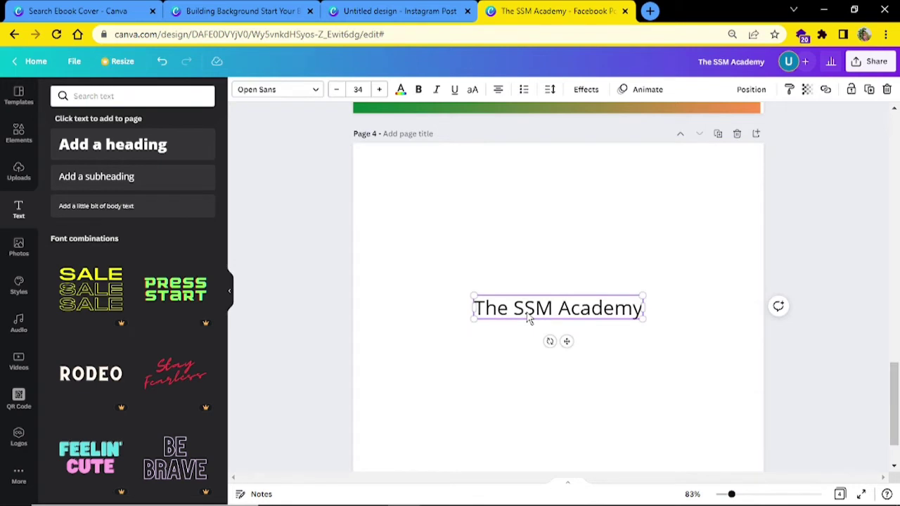
{"action": "left_click", "coordinate": [585, 92]}
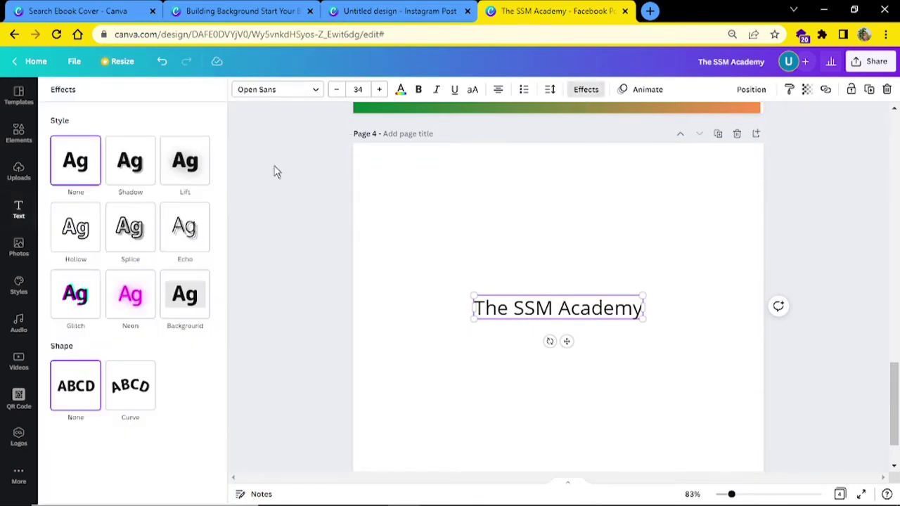
{"action": "left_click", "coordinate": [129, 176]}
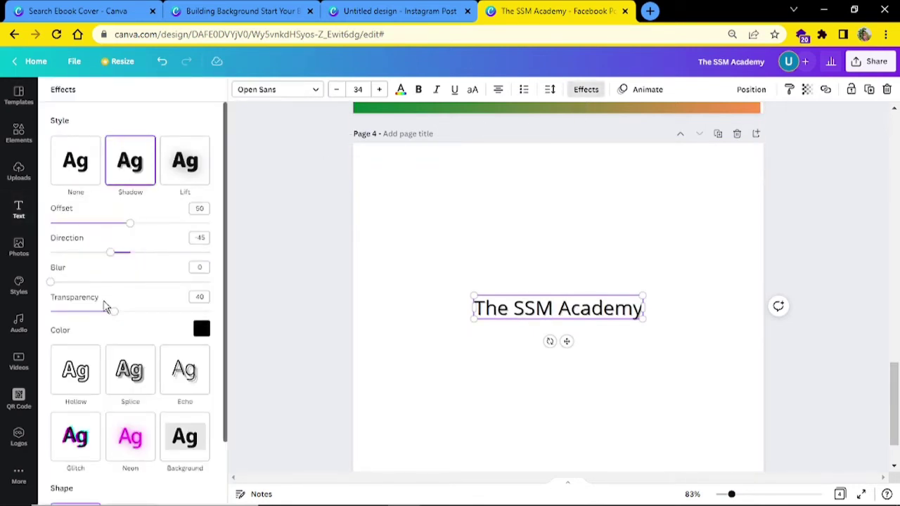
{"action": "left_click", "coordinate": [201, 329]}
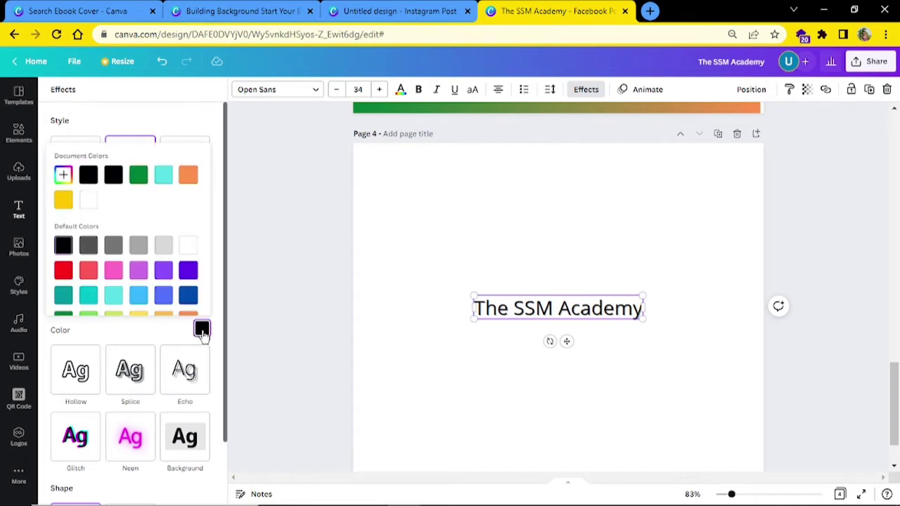
{"action": "left_click", "coordinate": [139, 300]}
{"action": "left_click", "coordinate": [124, 335]}
{"action": "left_click_drag", "start_coordinate": [55, 283], "coordinate": [164, 316]}
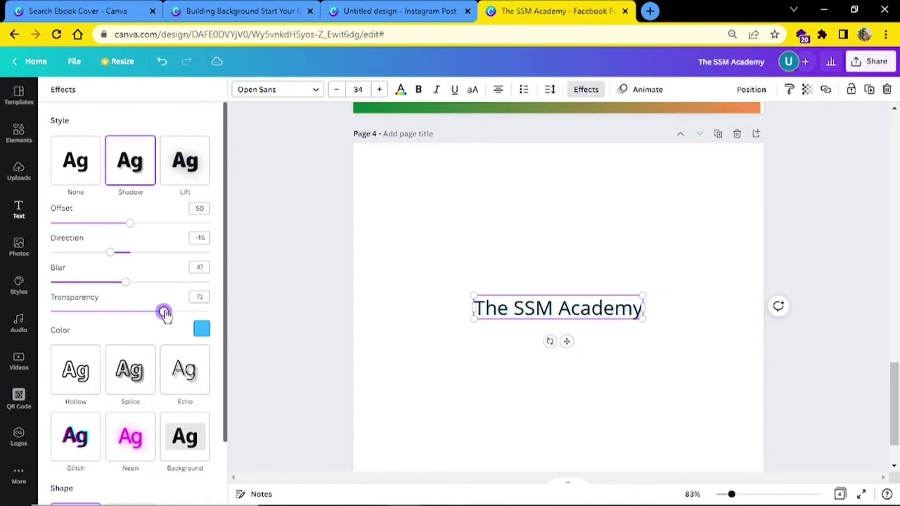
{"action": "left_click_drag", "start_coordinate": [110, 252], "coordinate": [163, 231]}
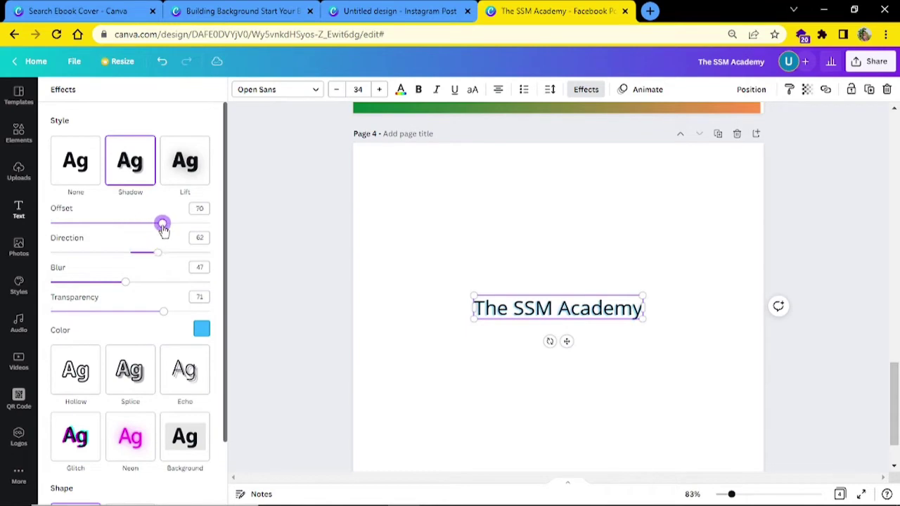
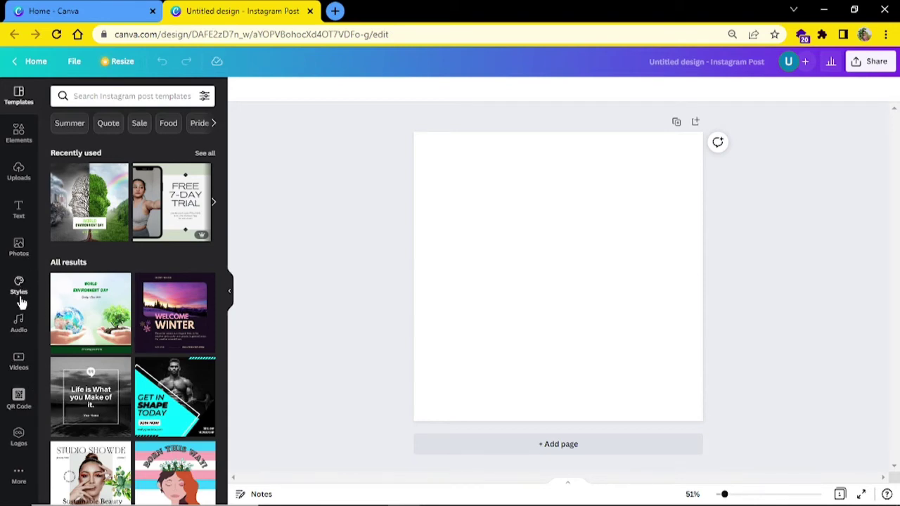
Step: Search the photos for "man", add the portrait of the grey-bearded man in a white shirt and enlarge it to full page height
{"action": "left_click", "coordinate": [14, 254]}
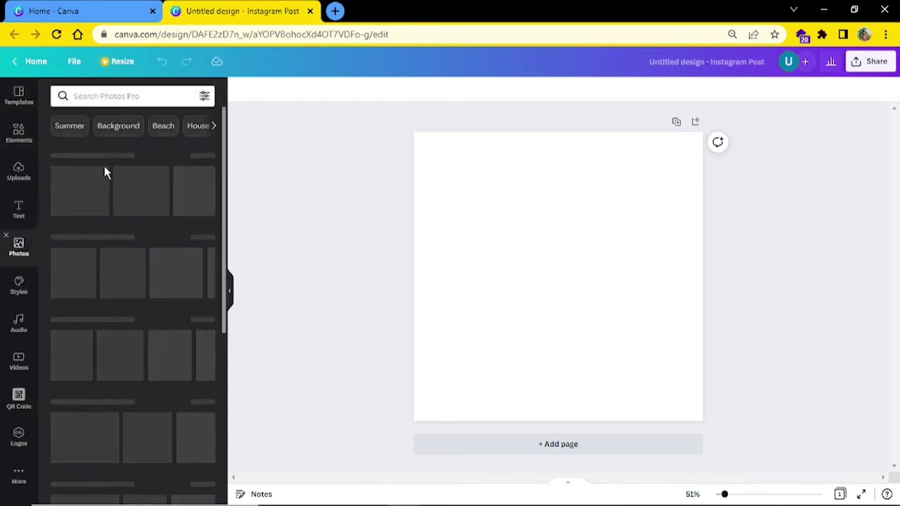
{"action": "left_click", "coordinate": [111, 95]}
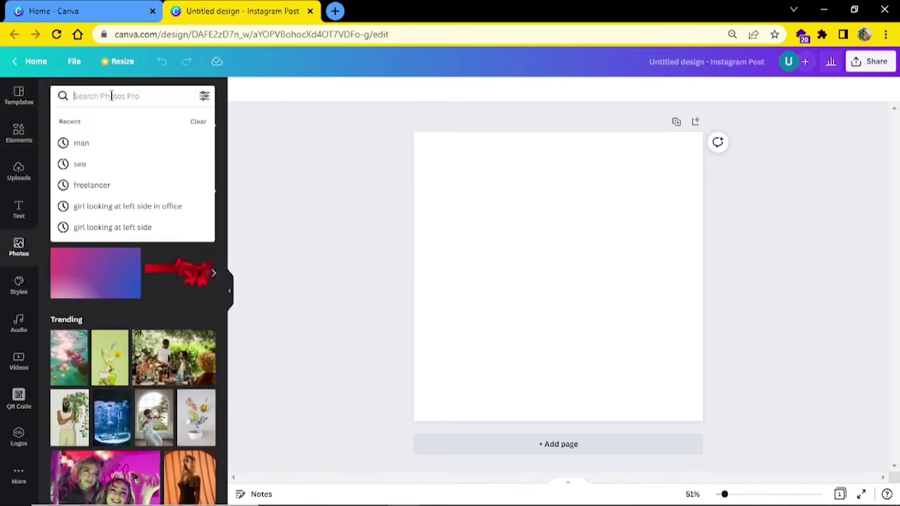
{"action": "left_click", "coordinate": [100, 148]}
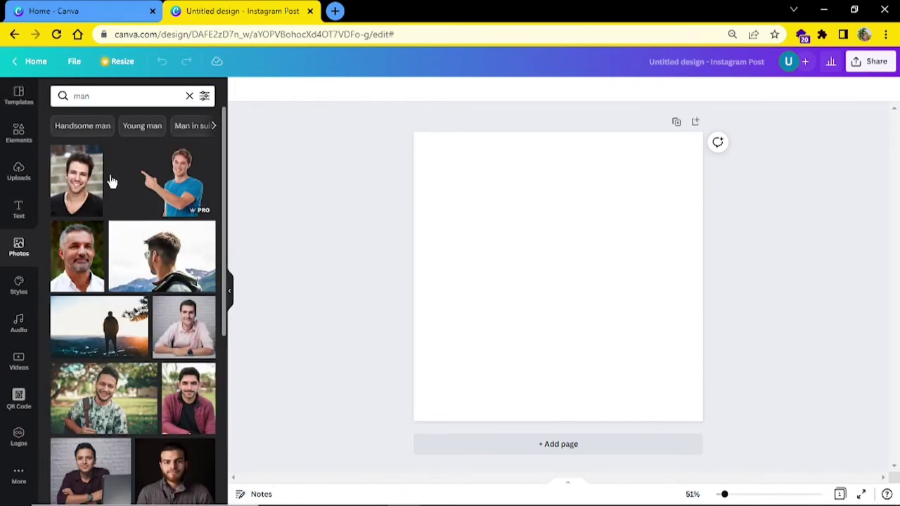
{"action": "left_click", "coordinate": [82, 271]}
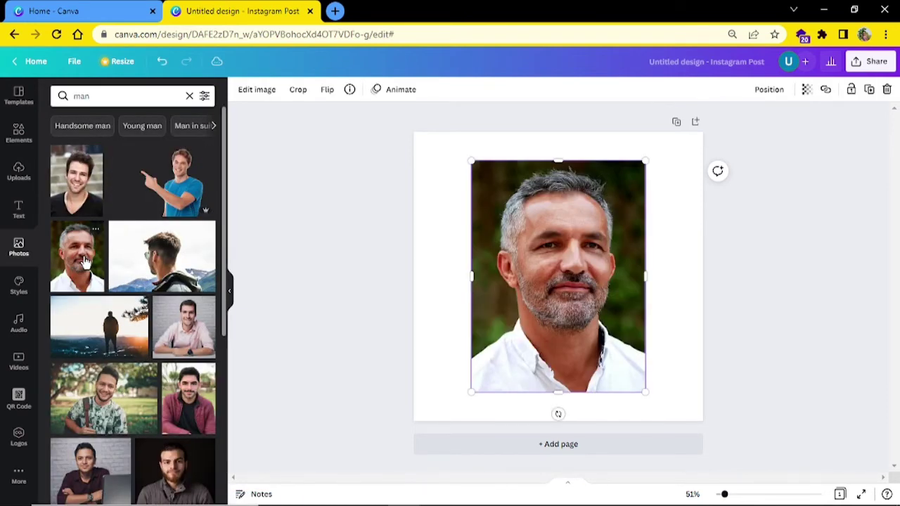
{"action": "left_click_drag", "start_coordinate": [643, 390], "coordinate": [666, 420]}
{"action": "left_click_drag", "start_coordinate": [472, 161], "coordinate": [433, 144]}
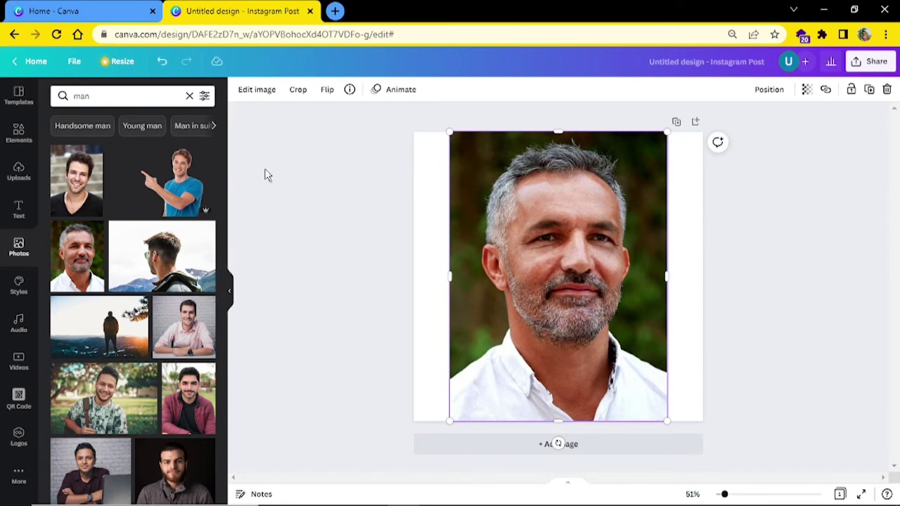
Step: Run the Background Remover on the man's portrait
{"action": "left_click", "coordinate": [245, 97]}
{"action": "left_click", "coordinate": [189, 204]}
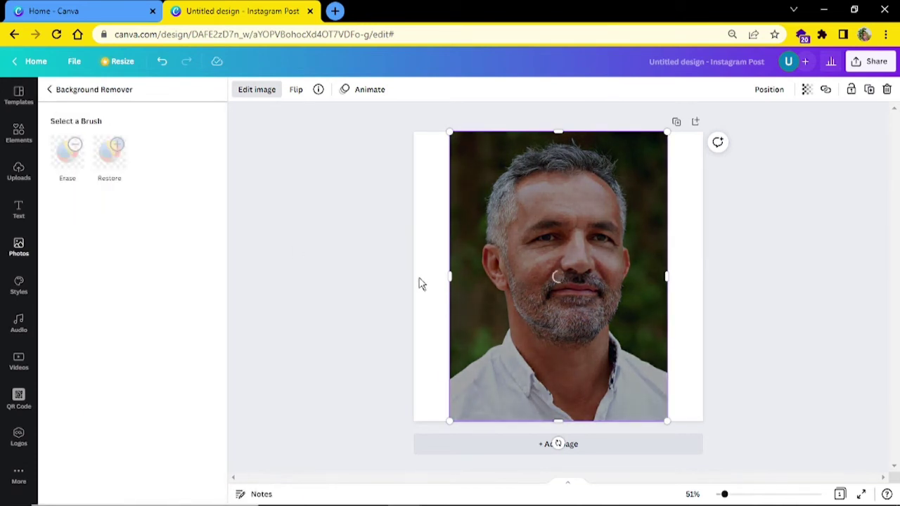
Step: Open the remove.bg website in a new browser tab
{"action": "left_click", "coordinate": [334, 11]}
{"action": "type", "text": "remove.bg"}
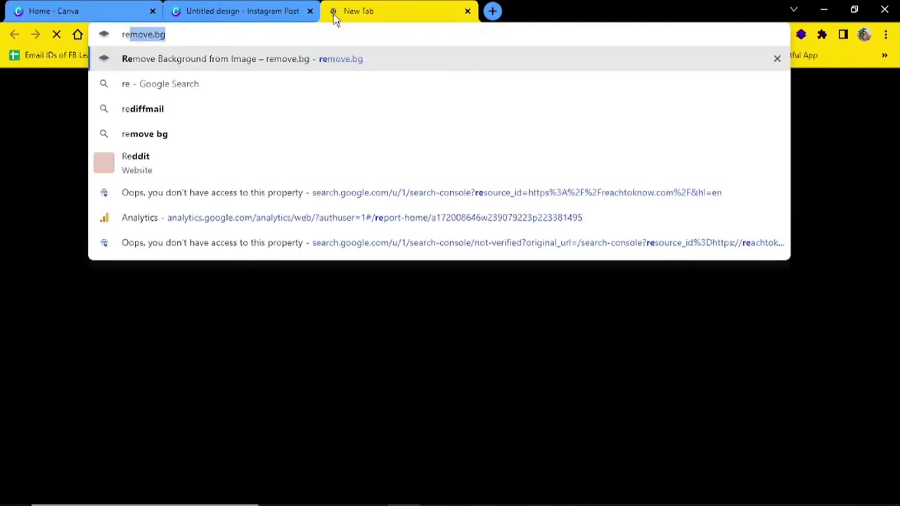
{"action": "key", "text": "Return"}
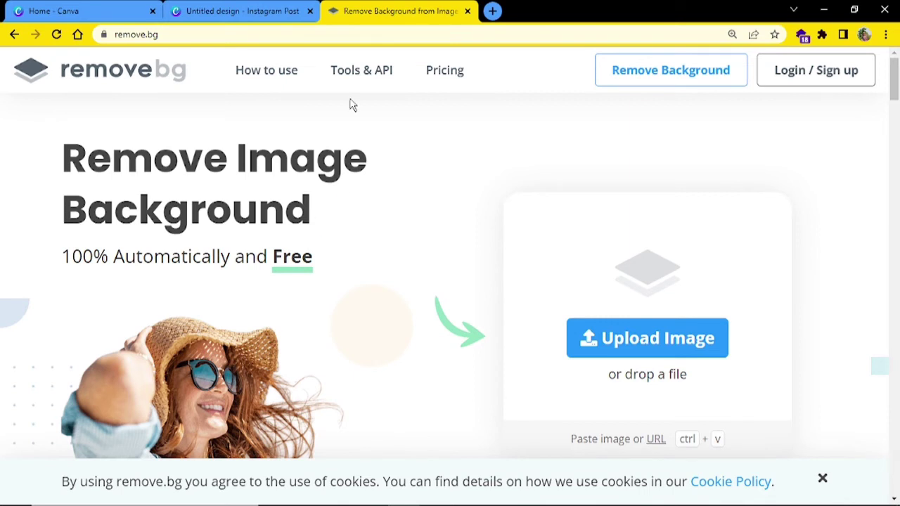
Step: Return to the Canva Instagram post design and leave the Background Remover, keeping the cut-out portrait
{"action": "left_click", "coordinate": [207, 10]}
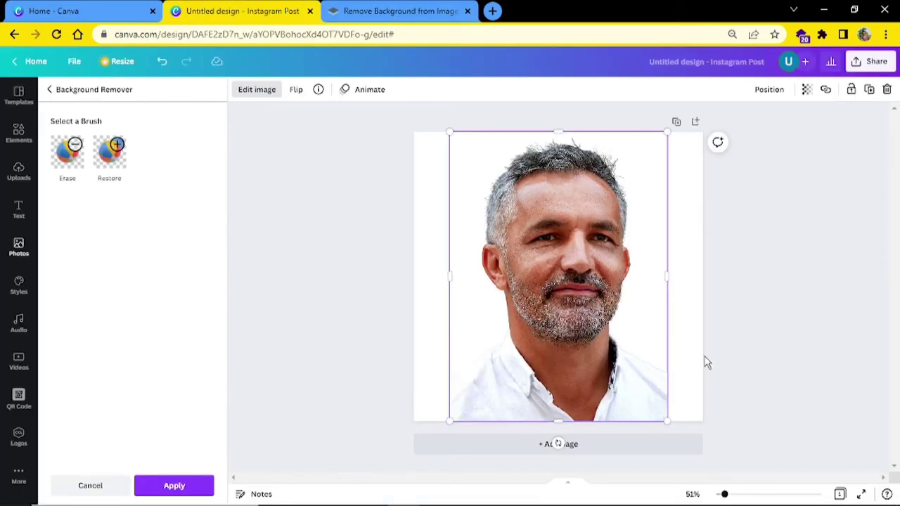
{"action": "key", "text": "Escape"}
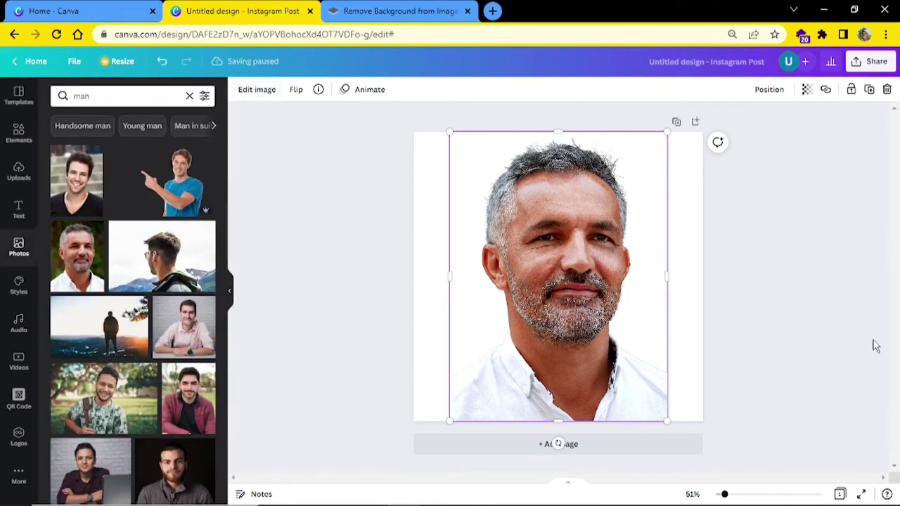
Step: Place a second copy of the grey-bearded man's portrait on the page and run the Background Remover on it
{"action": "left_click", "coordinate": [875, 346]}
{"action": "left_click", "coordinate": [539, 304]}
{"action": "key", "text": "ctrl+z"}
{"action": "left_click_drag", "start_coordinate": [541, 315], "coordinate": [483, 318]}
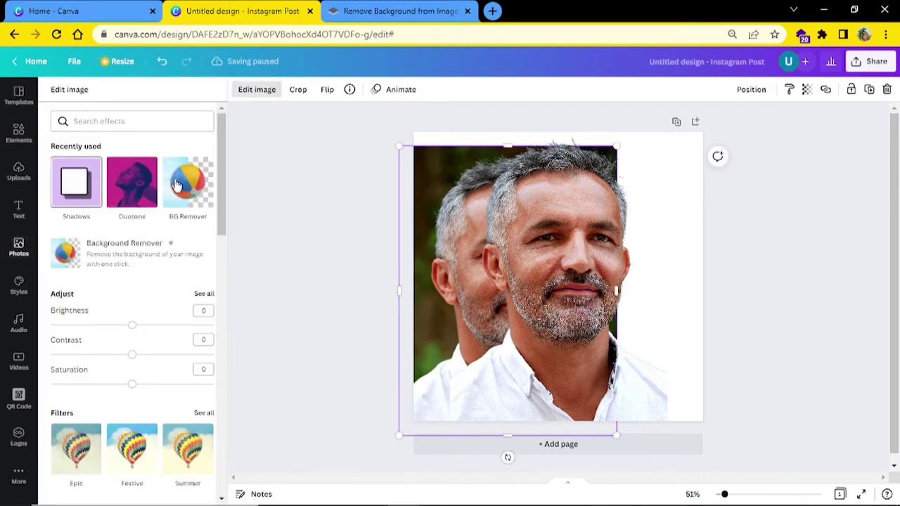
{"action": "left_click", "coordinate": [182, 184]}
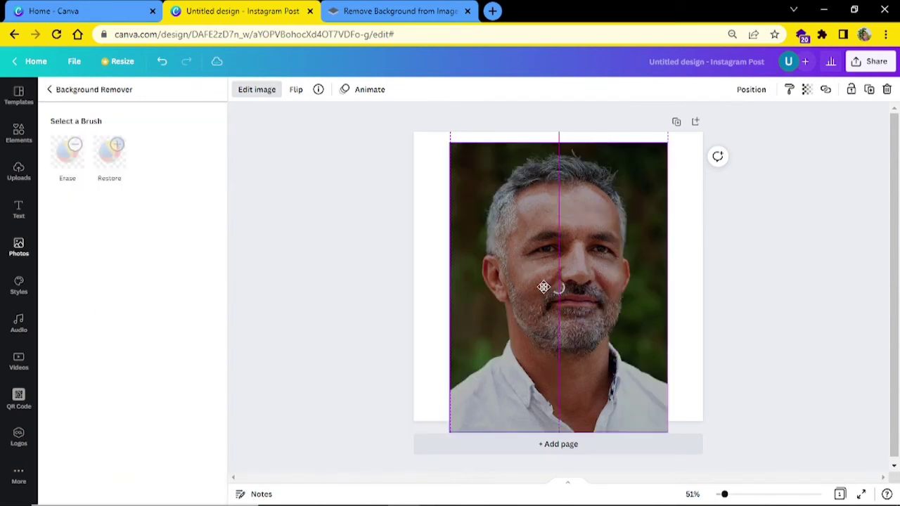
Step: Close the Background Remover and offset the two cut-out portraits sideways so that they partly overlap
{"action": "left_click_drag", "start_coordinate": [543, 287], "coordinate": [495, 287]}
{"action": "left_click", "coordinate": [159, 484]}
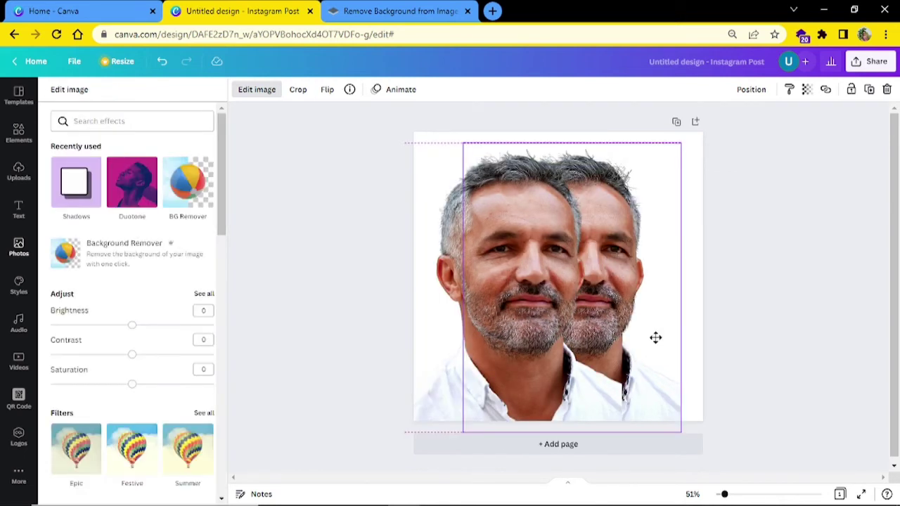
{"action": "left_click_drag", "start_coordinate": [566, 352], "coordinate": [668, 349]}
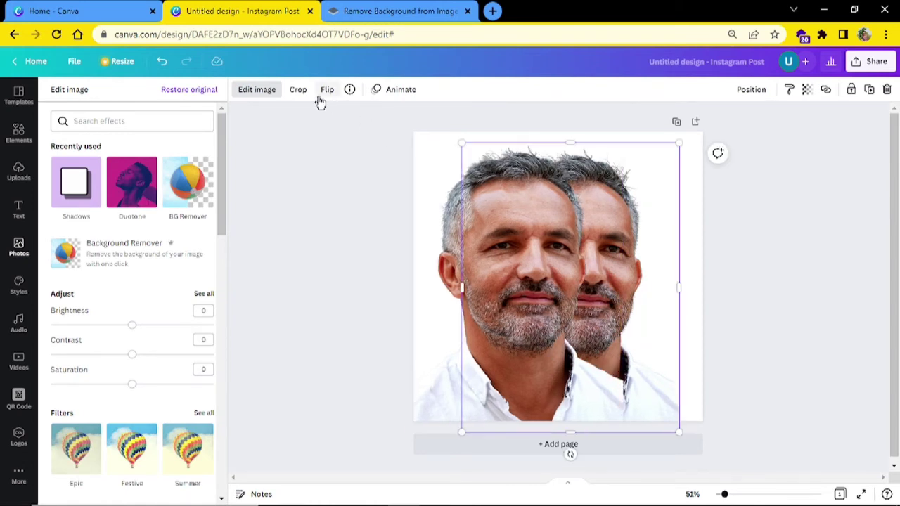
Step: Apply the Cherry Duotone effect to the rear portrait and open the effect's colour settings
{"action": "left_click", "coordinate": [271, 95]}
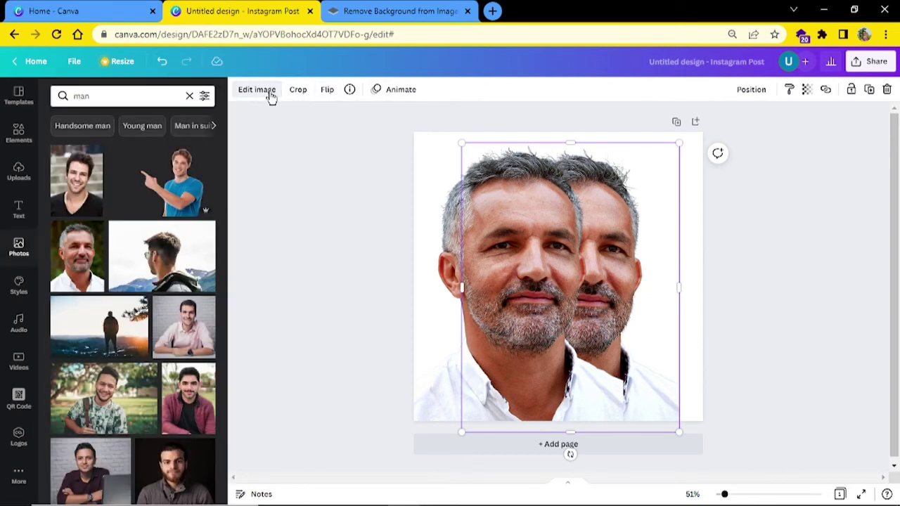
{"action": "left_click", "coordinate": [271, 95]}
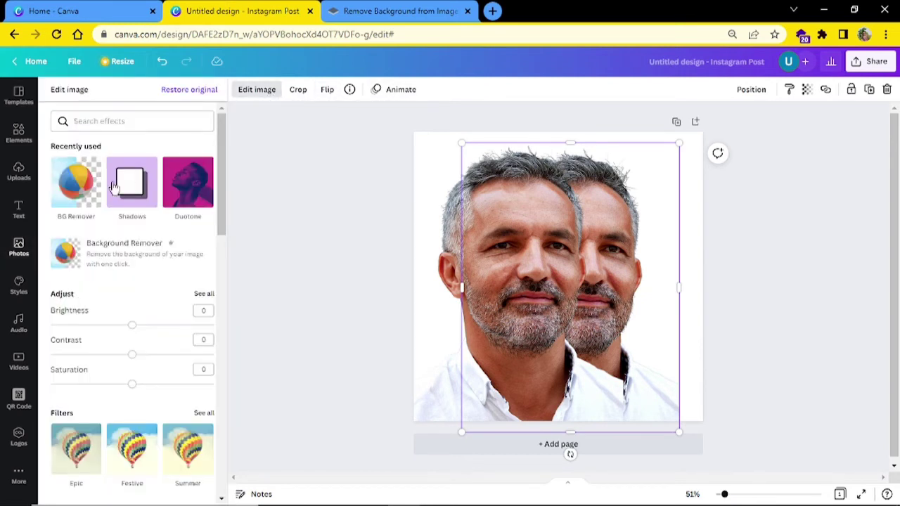
{"action": "left_click", "coordinate": [188, 184]}
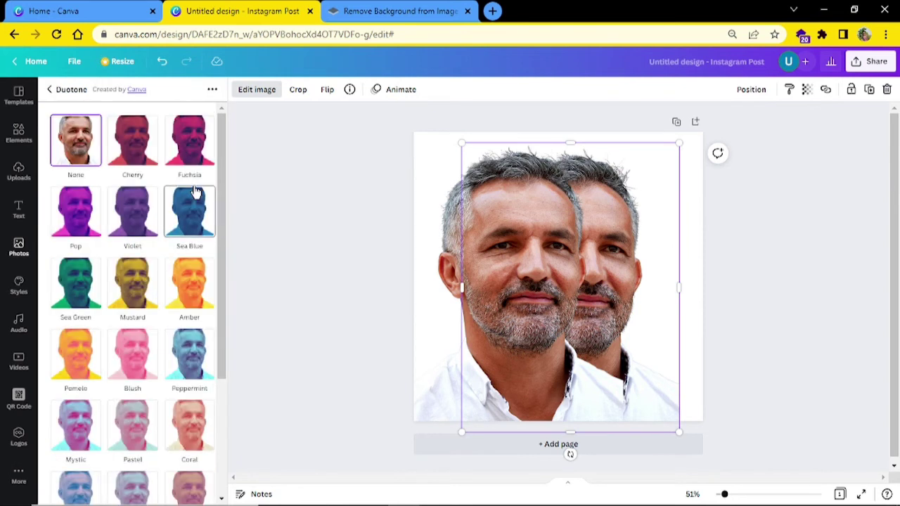
{"action": "left_click", "coordinate": [139, 144]}
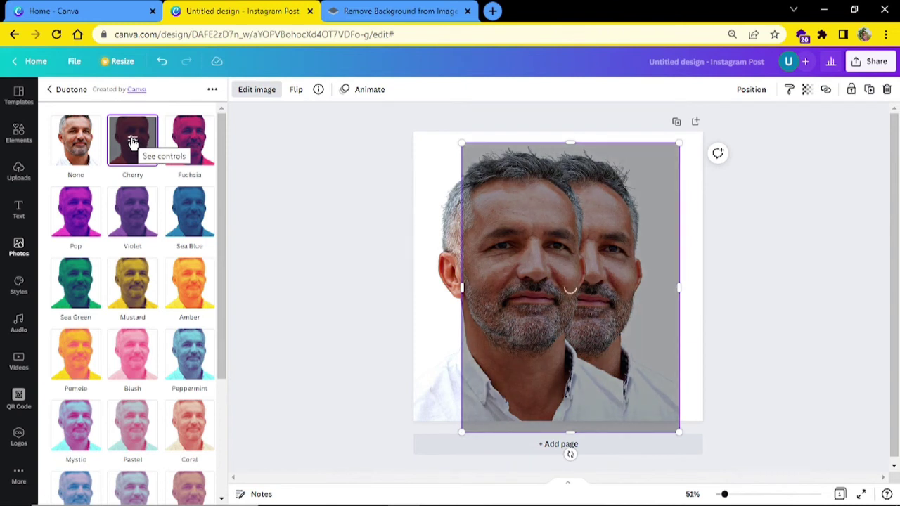
{"action": "left_click", "coordinate": [133, 143]}
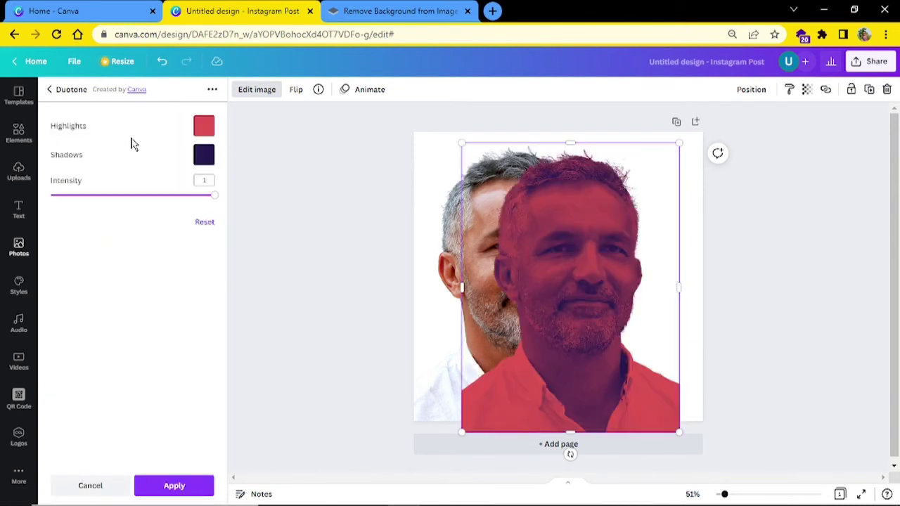
Step: Set both the Highlights and Shadows of the Duotone to white and apply the effect
{"action": "left_click", "coordinate": [204, 126]}
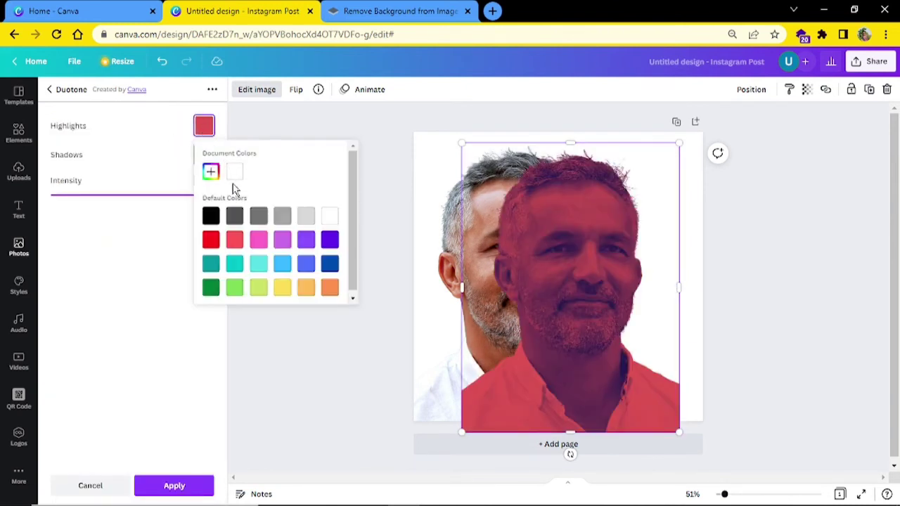
{"action": "left_click", "coordinate": [329, 219]}
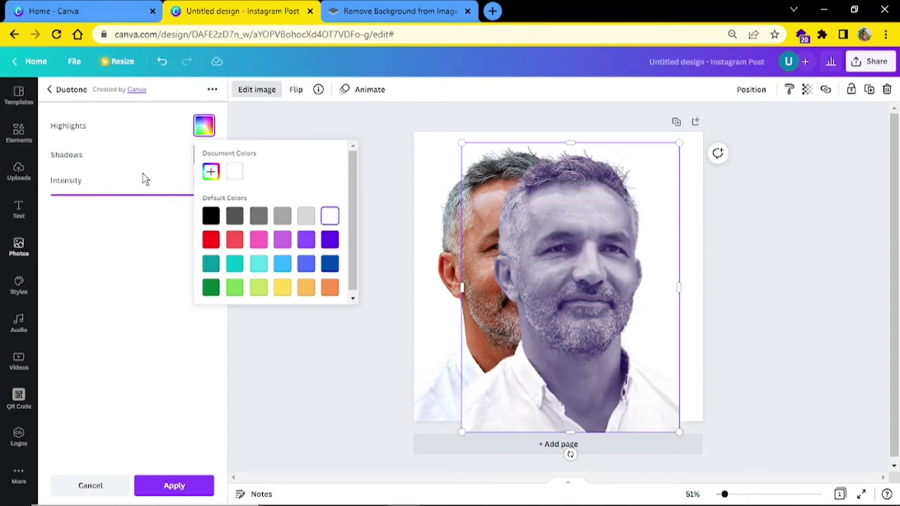
{"action": "left_click", "coordinate": [186, 163]}
{"action": "left_click", "coordinate": [204, 155]}
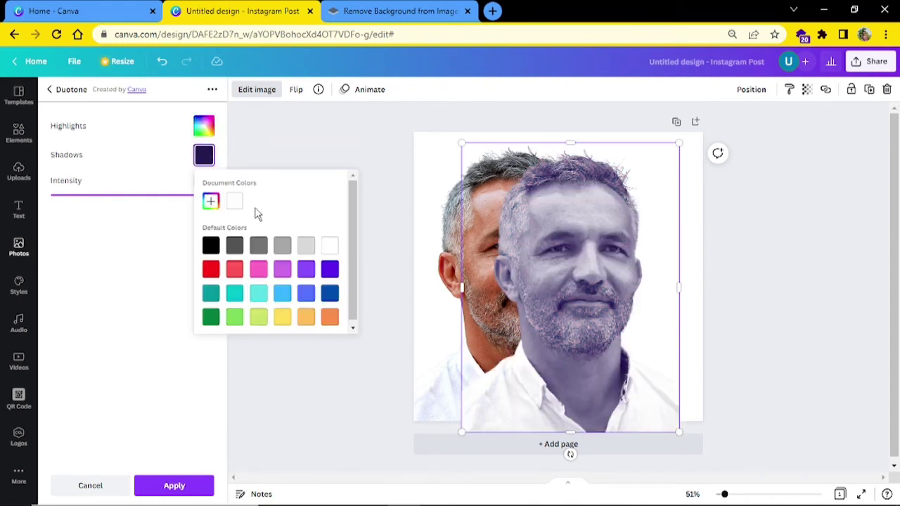
{"action": "left_click", "coordinate": [235, 202]}
{"action": "left_click", "coordinate": [140, 312]}
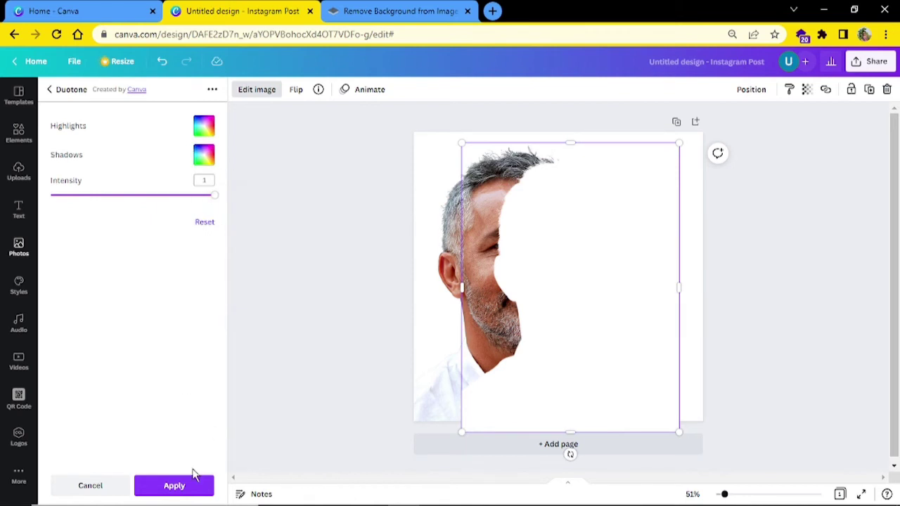
{"action": "left_click", "coordinate": [175, 486]}
Step: Fill the page background with the default red colour
{"action": "left_click", "coordinate": [434, 262]}
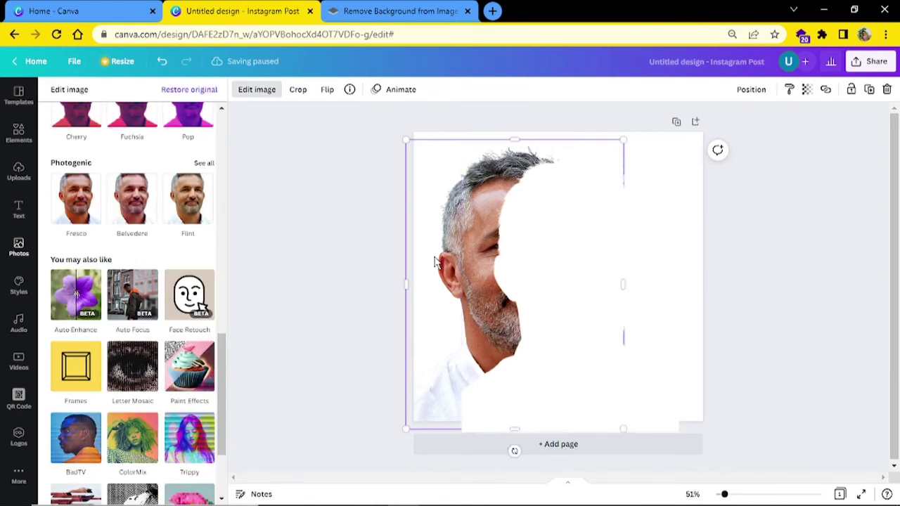
{"action": "left_click", "coordinate": [685, 143]}
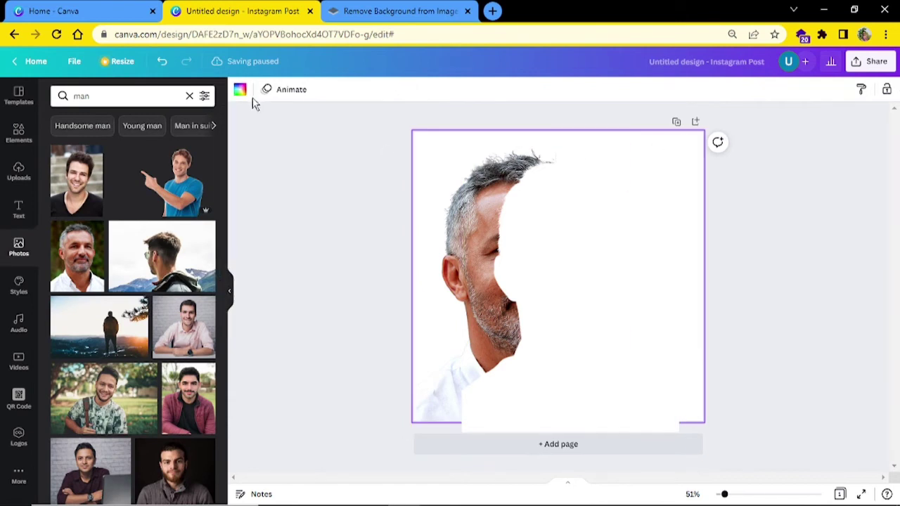
{"action": "left_click", "coordinate": [240, 90]}
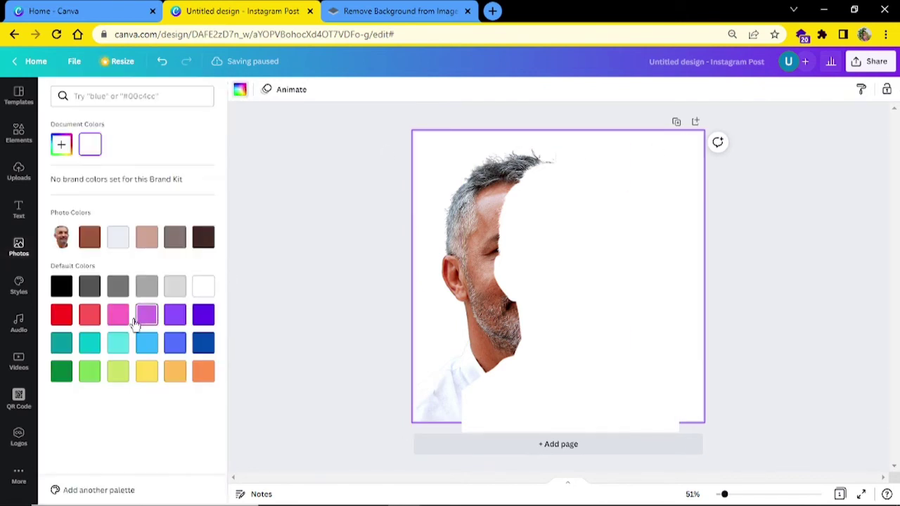
{"action": "left_click", "coordinate": [61, 315]}
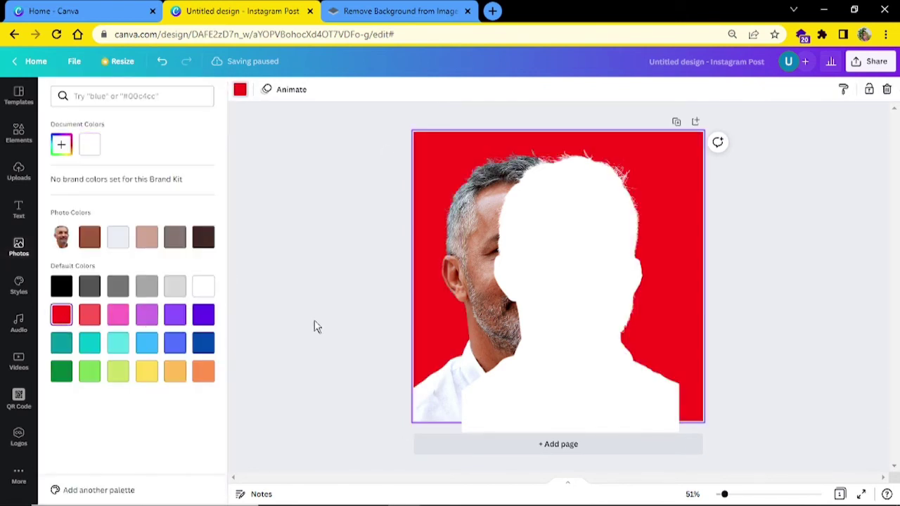
Step: Move the full-colour portrait over the white silhouette and scale it down slightly so that a thin white edge surrounds it
{"action": "left_click", "coordinate": [524, 306]}
{"action": "left_click_drag", "start_coordinate": [567, 303], "coordinate": [603, 367]}
{"action": "left_click_drag", "start_coordinate": [653, 133], "coordinate": [649, 141]}
{"action": "left_click_drag", "start_coordinate": [565, 267], "coordinate": [576, 268]}
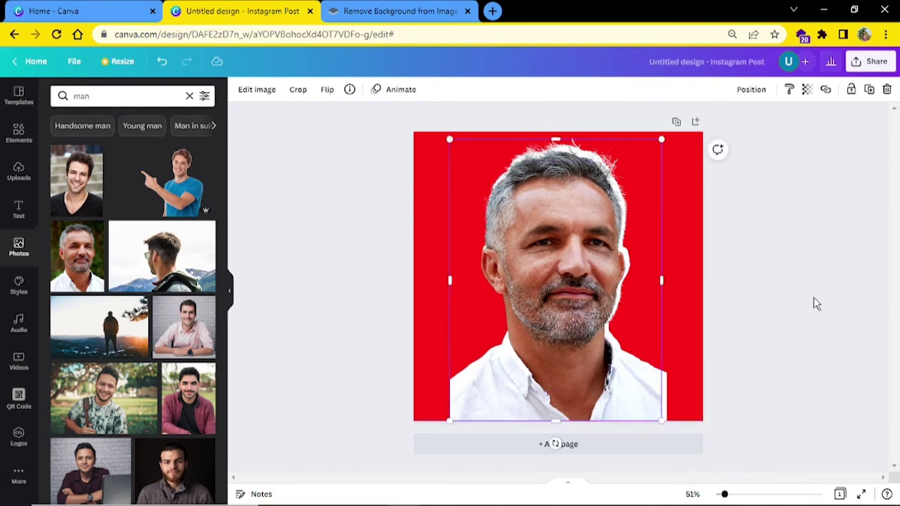
{"action": "left_click", "coordinate": [814, 299]}
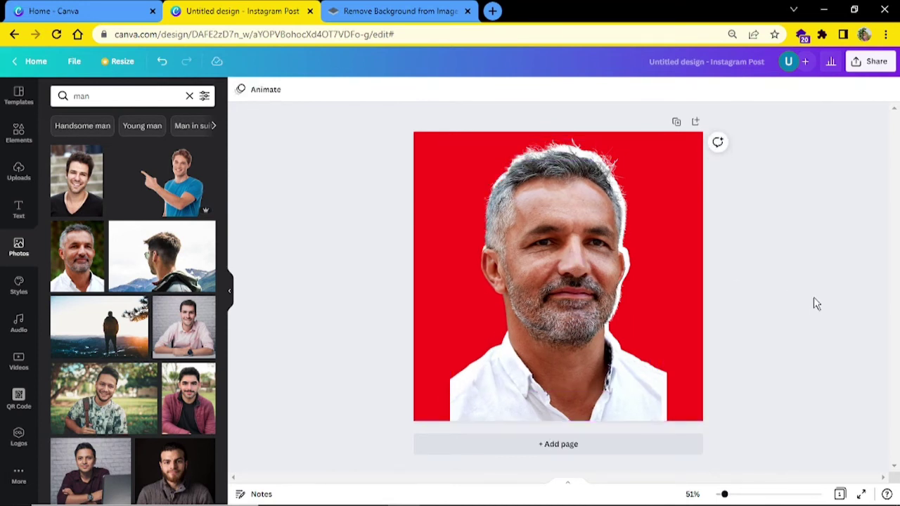
Step: Cut the full-colour portrait from the first page, add a second page and paste the portrait there
{"action": "left_click", "coordinate": [591, 297]}
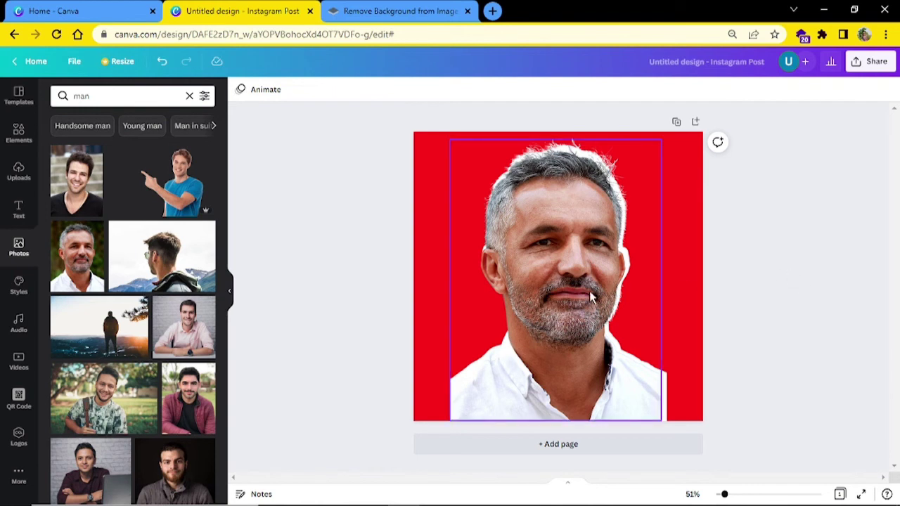
{"action": "key", "text": "Delete"}
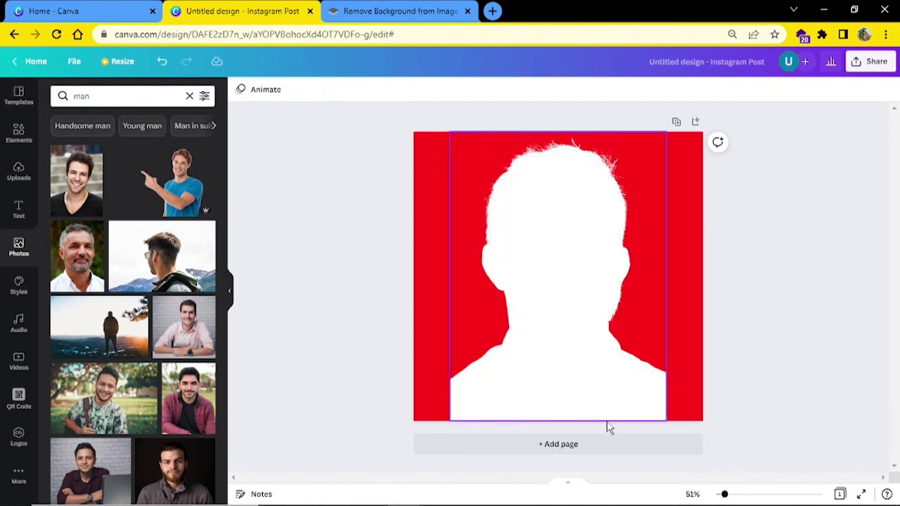
{"action": "left_click", "coordinate": [603, 447]}
{"action": "key", "text": "ctrl+v"}
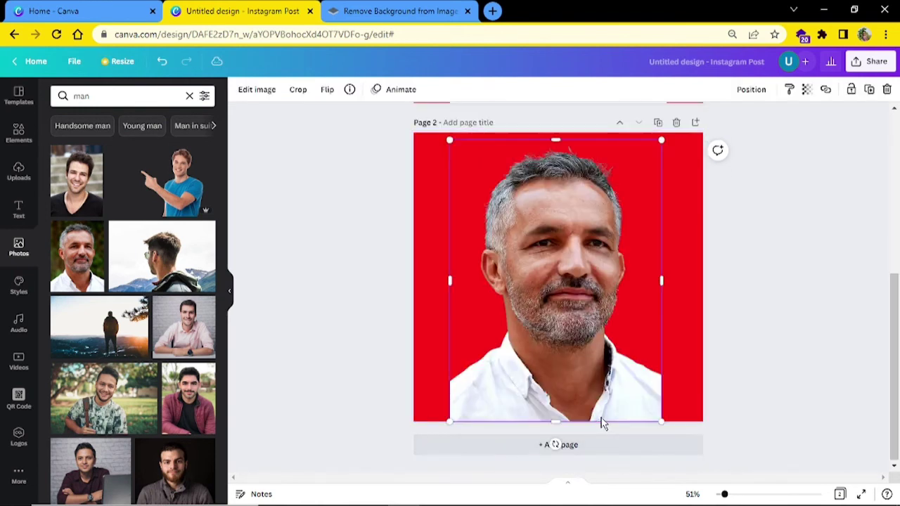
{"action": "left_click", "coordinate": [819, 308]}
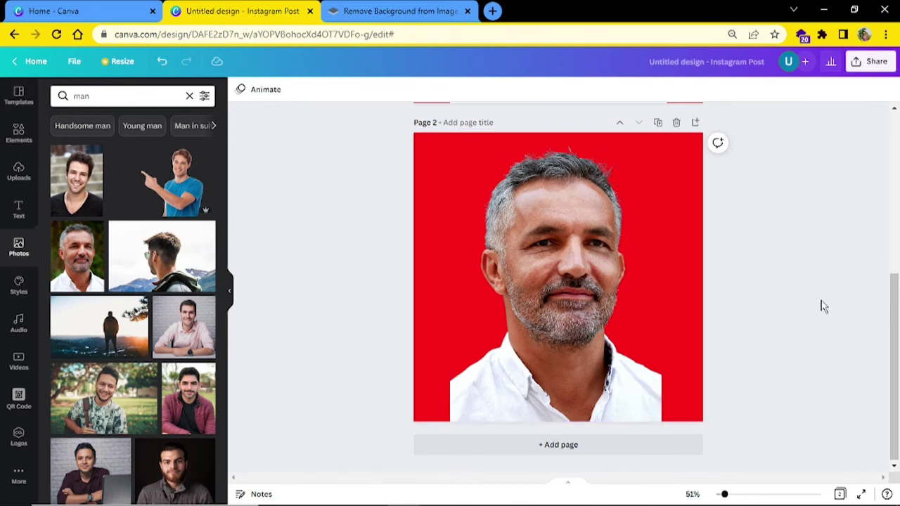
Step: Apply the Glow shadow effect to the portrait on page 2 and open the glow's settings
{"action": "left_click", "coordinate": [596, 296]}
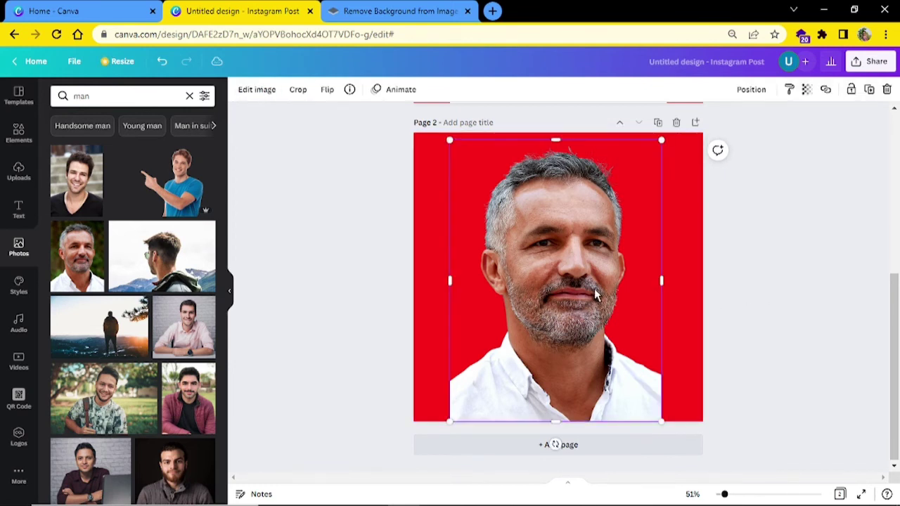
{"action": "left_click", "coordinate": [255, 92]}
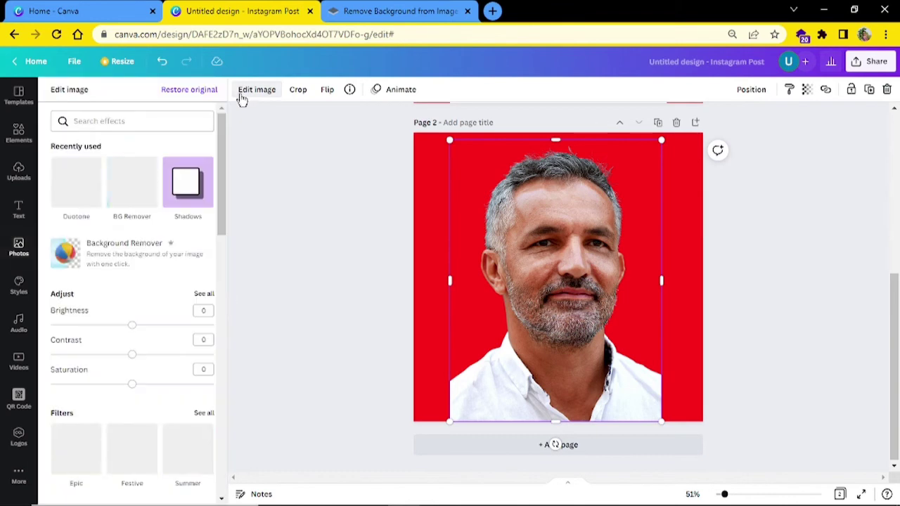
{"action": "left_click", "coordinate": [186, 203]}
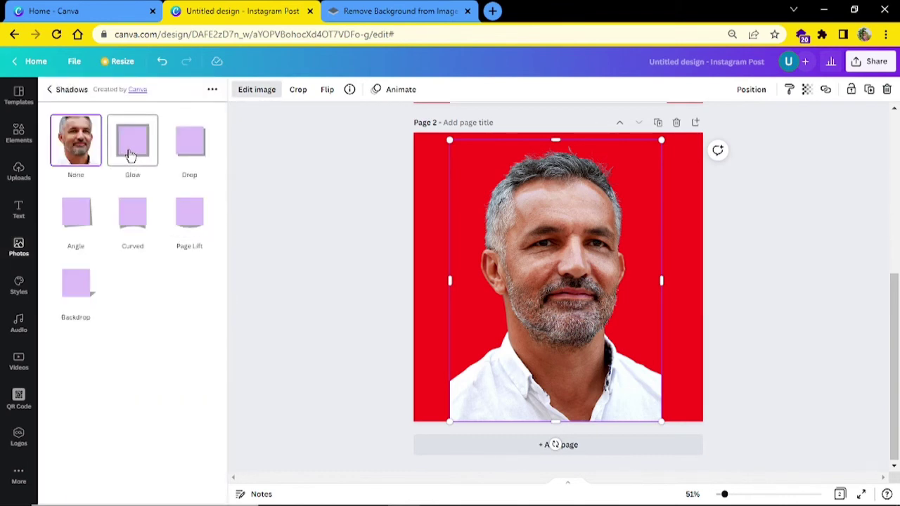
{"action": "left_click", "coordinate": [130, 150]}
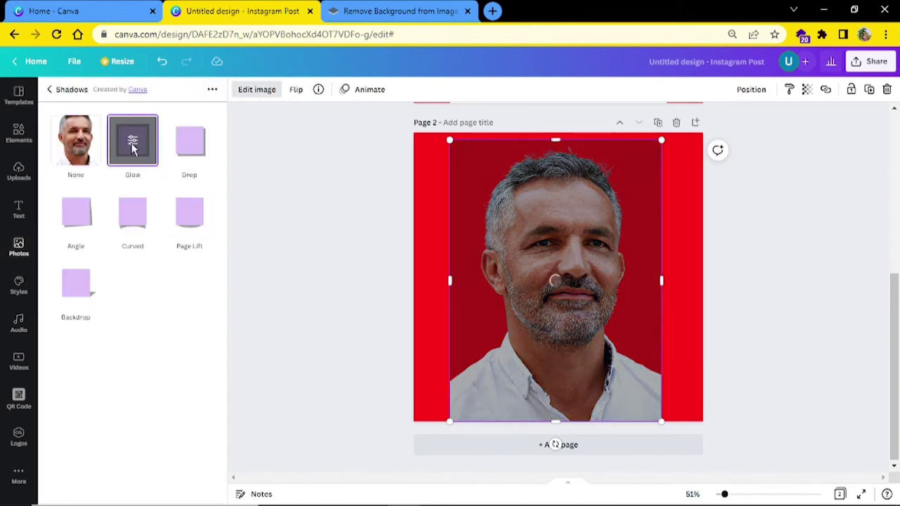
{"action": "left_click", "coordinate": [131, 149]}
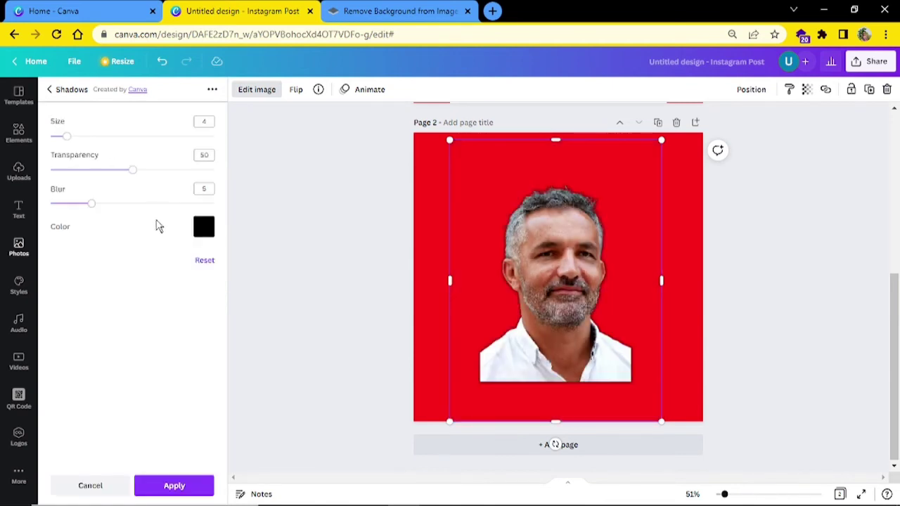
Step: Make the glow a crisp white outline with Size 5, Transparency 100 and Blur 1
{"action": "left_click", "coordinate": [204, 227]}
{"action": "left_click", "coordinate": [329, 318]}
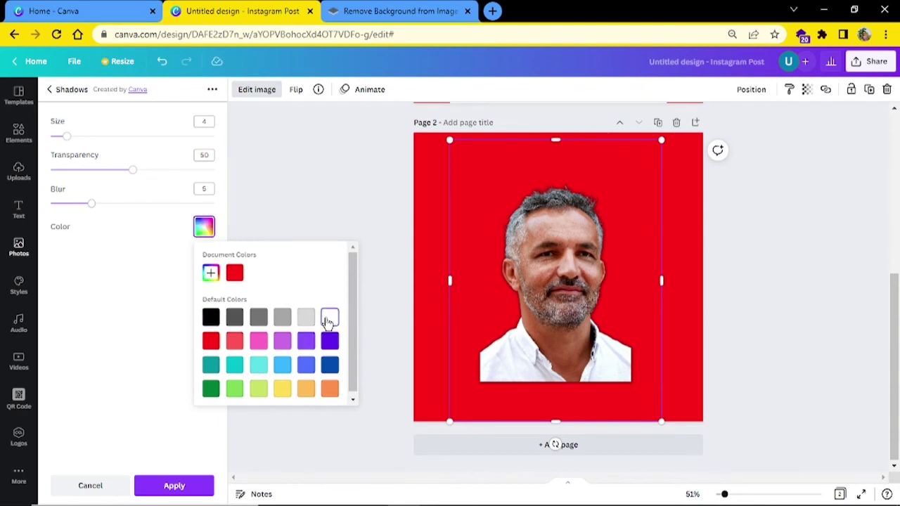
{"action": "left_click", "coordinate": [58, 303]}
{"action": "left_click_drag", "start_coordinate": [94, 211], "coordinate": [59, 207]}
{"action": "left_click_drag", "start_coordinate": [133, 173], "coordinate": [216, 176]}
{"action": "left_click_drag", "start_coordinate": [66, 137], "coordinate": [72, 155]}
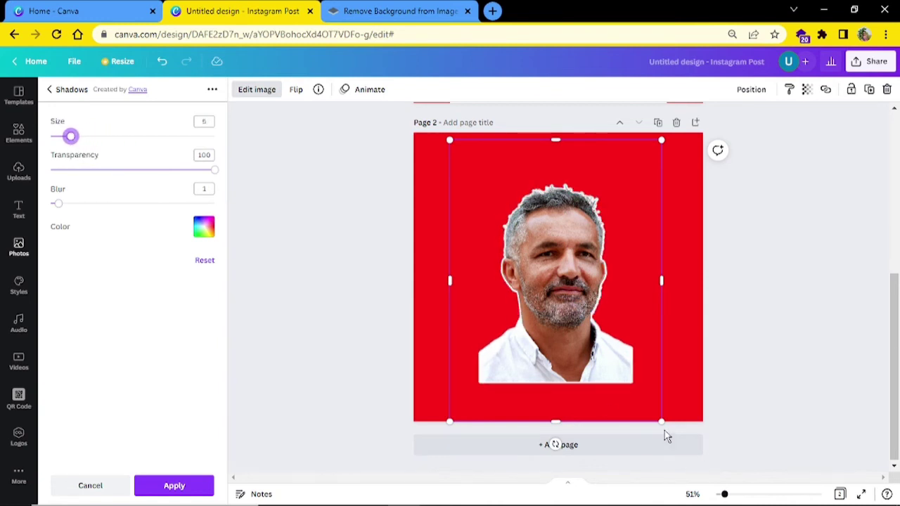
Step: Enlarge the outlined portrait to reach the page's lower edge, set the glow Size to 15 and apply the effect
{"action": "left_click_drag", "start_coordinate": [663, 422], "coordinate": [717, 468]}
{"action": "key", "text": "ctrl+z"}
{"action": "key", "text": "ctrl+z"}
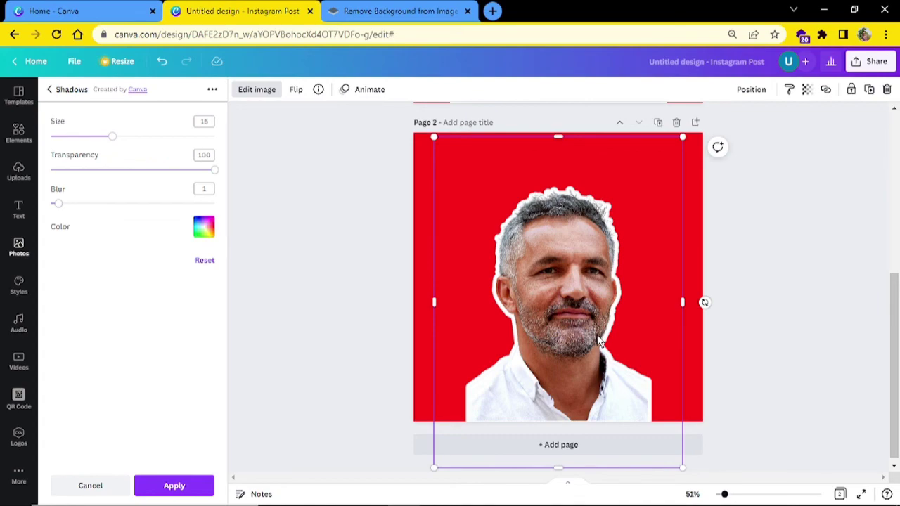
{"action": "left_click", "coordinate": [186, 485]}
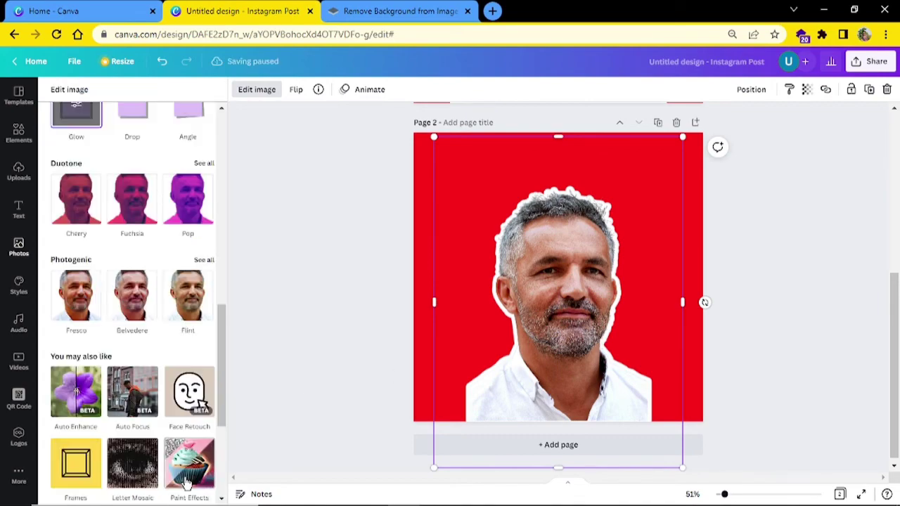
{"action": "key", "text": "Escape"}
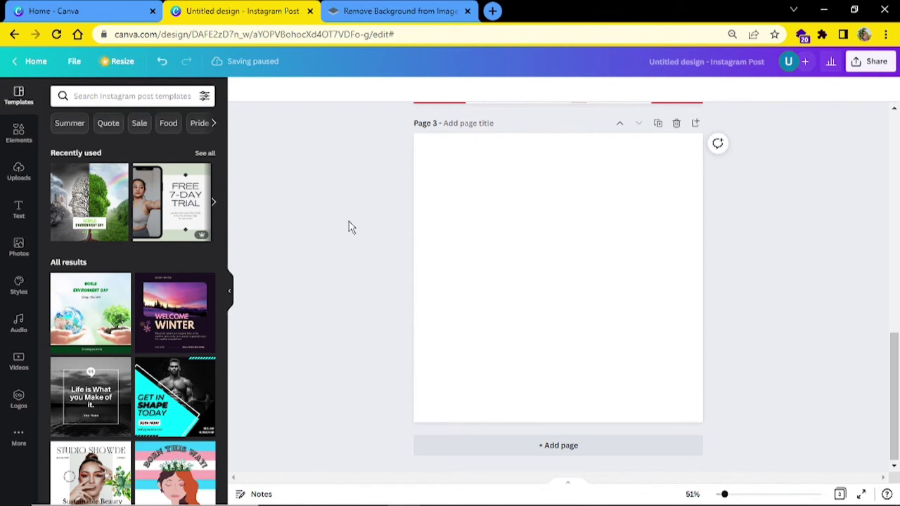
Step: Open the QR Code generator for the blank page 3, ready for entering a URL
{"action": "left_click", "coordinate": [17, 437]}
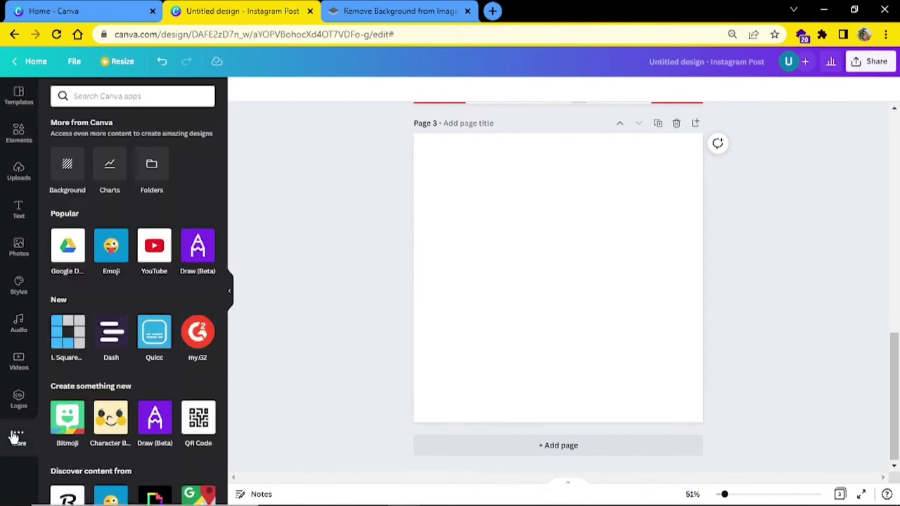
{"action": "left_click", "coordinate": [198, 425]}
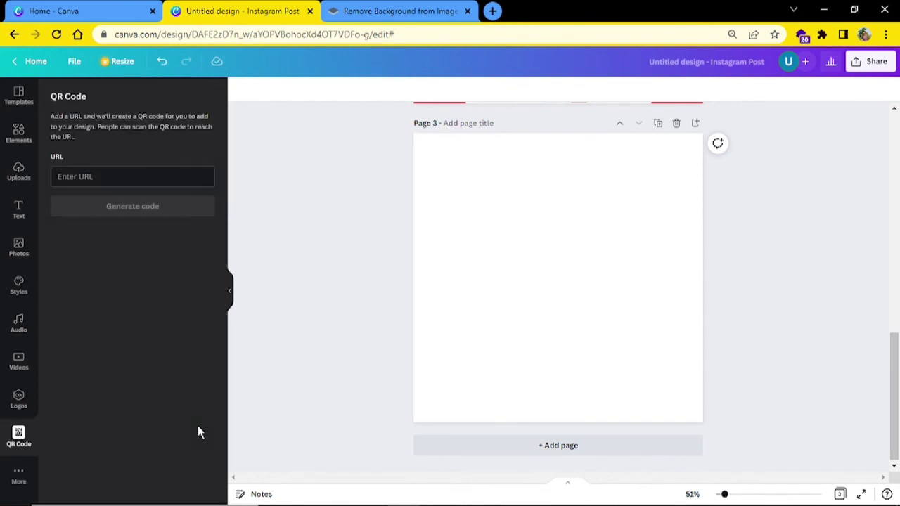
{"action": "left_click", "coordinate": [140, 178]}
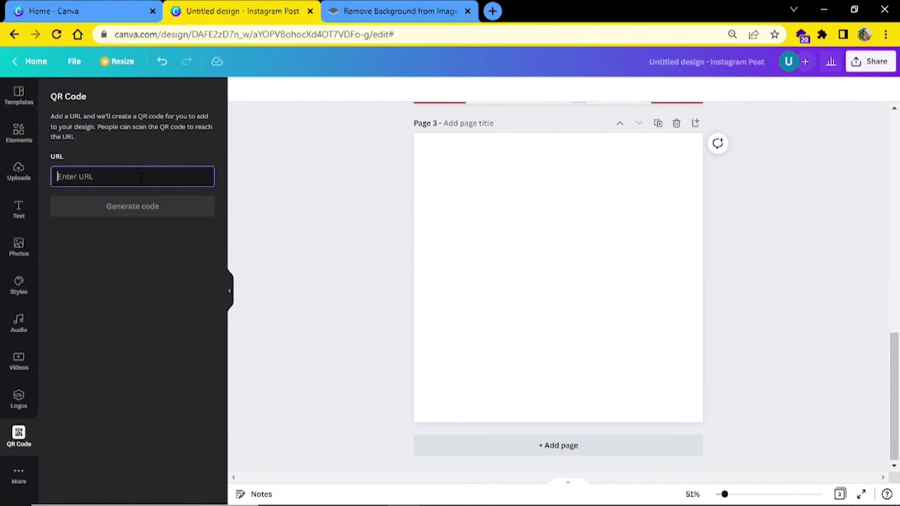
{"action": "left_click", "coordinate": [394, 10]}
{"action": "left_click", "coordinate": [200, 35]}
{"action": "key", "text": "ctrl+c"}
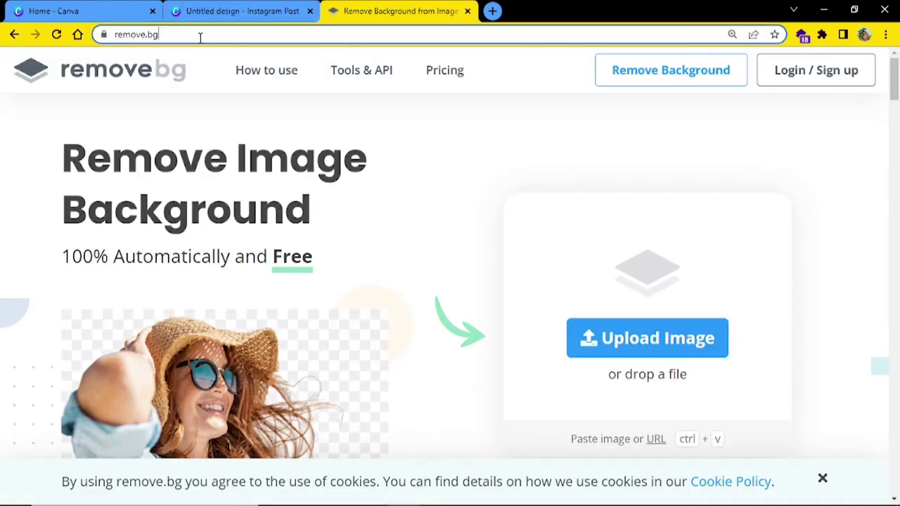
{"action": "left_click", "coordinate": [239, 10]}
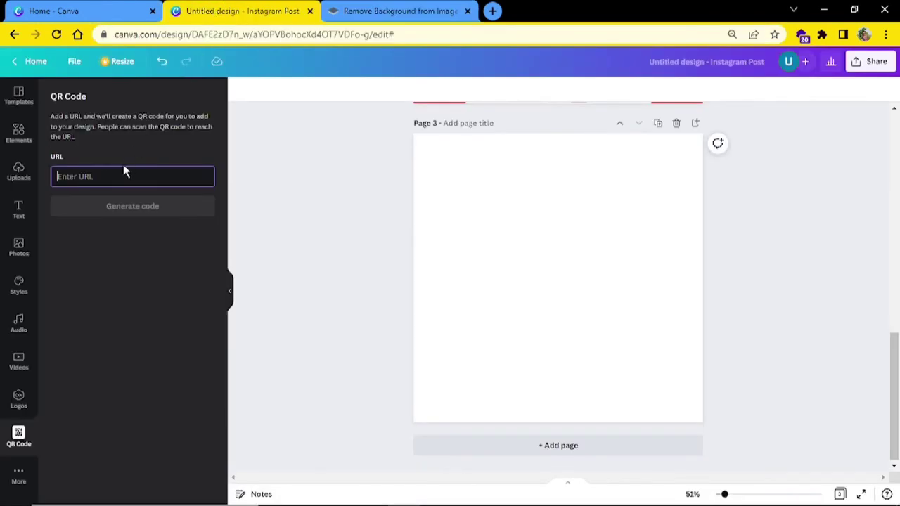
{"action": "key", "text": "ctrl+v"}
{"action": "left_click", "coordinate": [127, 208]}
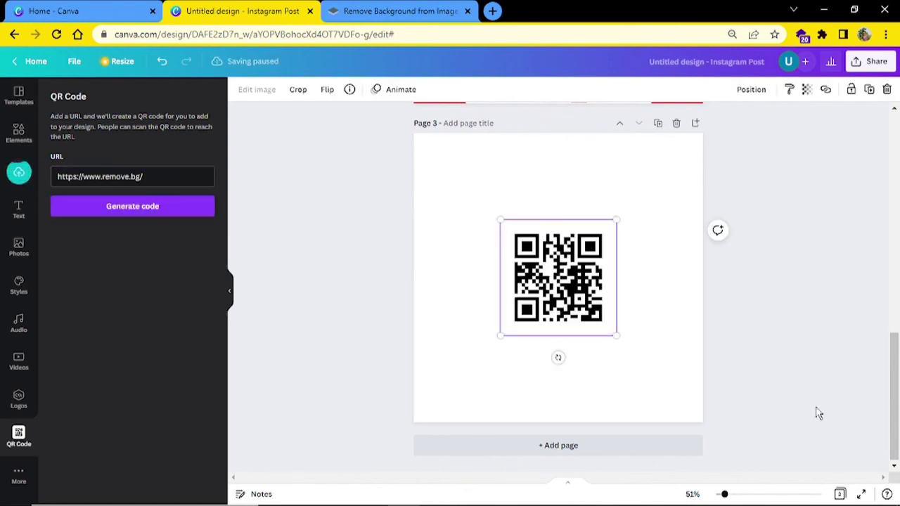
Step: Enlarge the QR code proportionally from opposite corners until it fills most of page 3
{"action": "left_click_drag", "start_coordinate": [616, 337], "coordinate": [654, 373]}
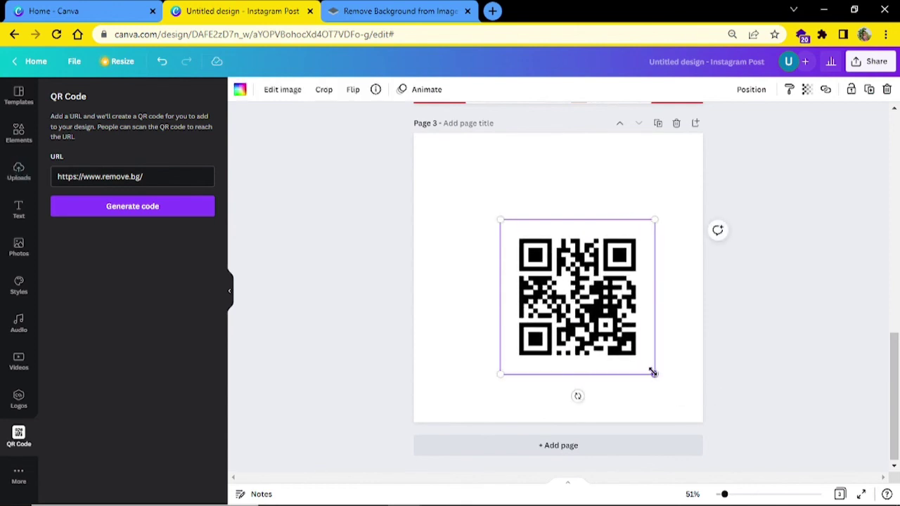
{"action": "left_click_drag", "start_coordinate": [499, 218], "coordinate": [425, 145]}
{"action": "left_click_drag", "start_coordinate": [652, 375], "coordinate": [682, 426]}
{"action": "left_click", "coordinate": [606, 339]}
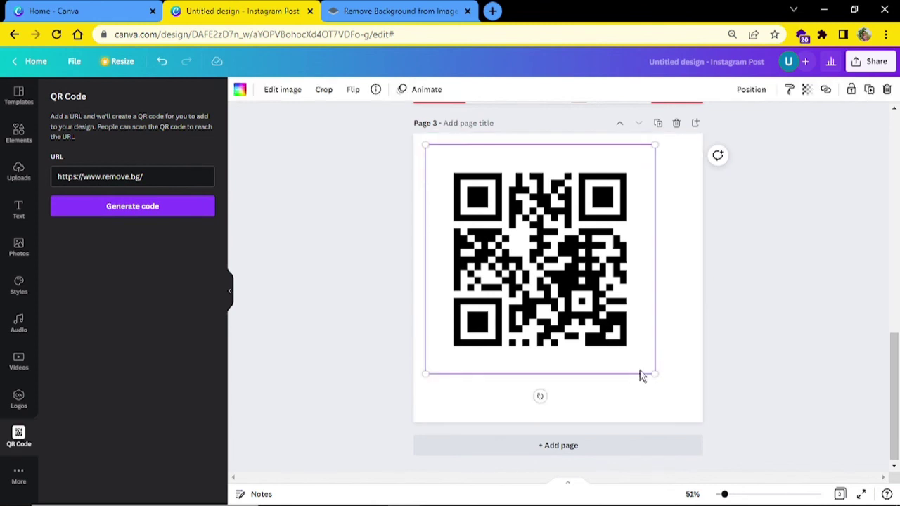
{"action": "left_click_drag", "start_coordinate": [654, 374], "coordinate": [670, 389]}
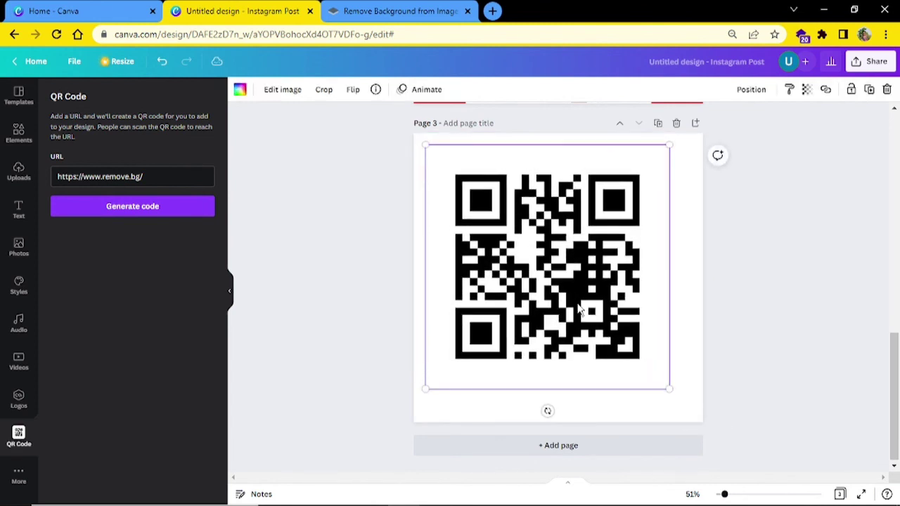
{"action": "left_click", "coordinate": [413, 16]}
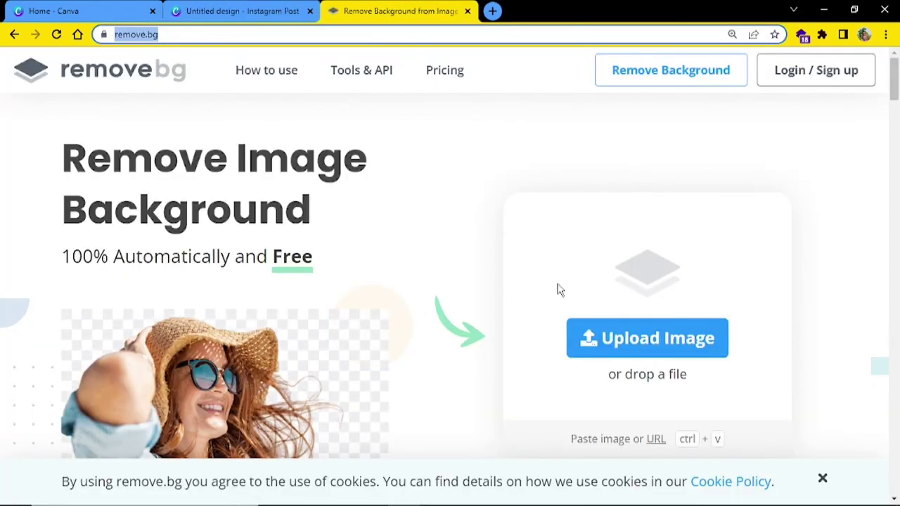
{"action": "left_click", "coordinate": [268, 15]}
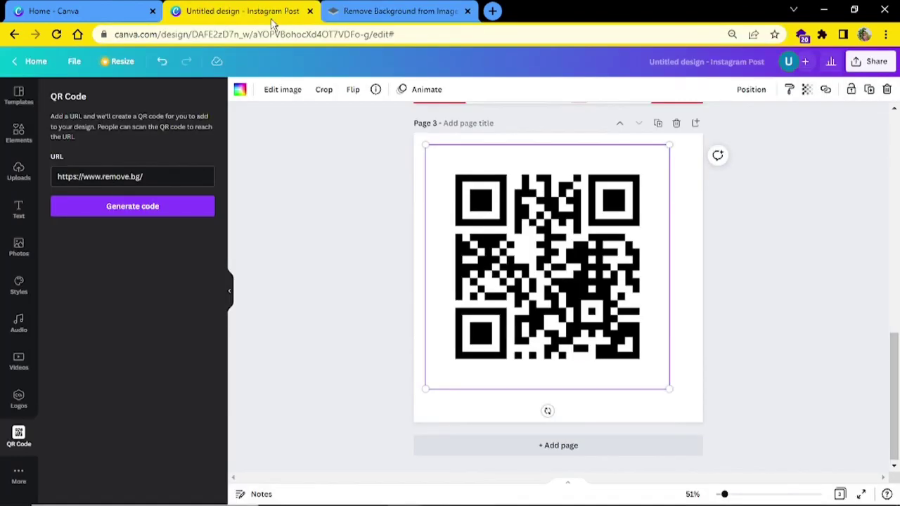
{"action": "left_click", "coordinate": [372, 11]}
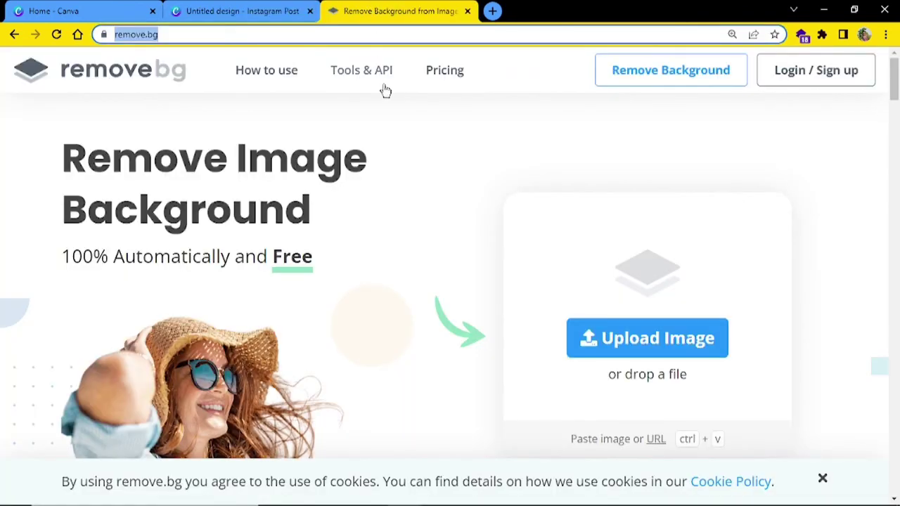